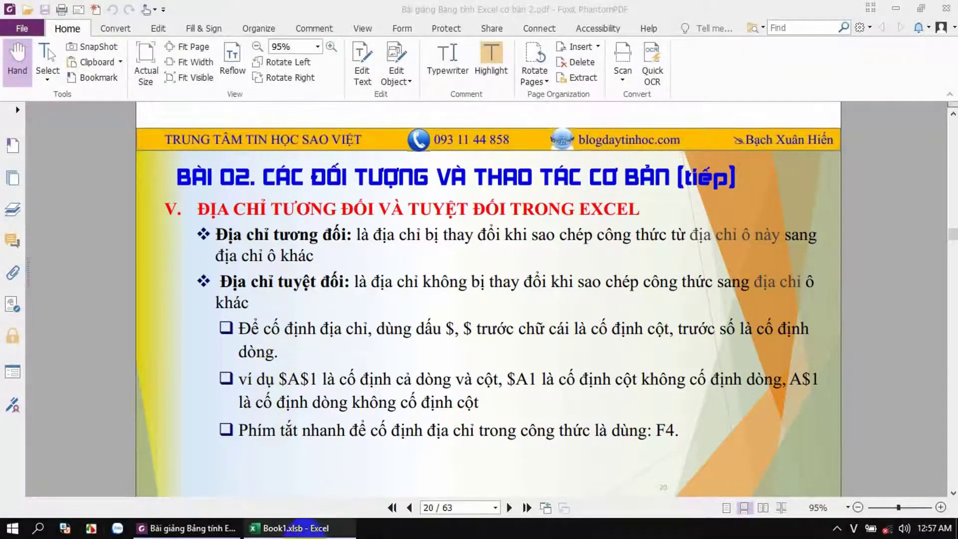
Bring the Book1 payroll workbook in Excel to the front from the taskbar.
{"action": "left_click", "coordinate": [289, 528]}
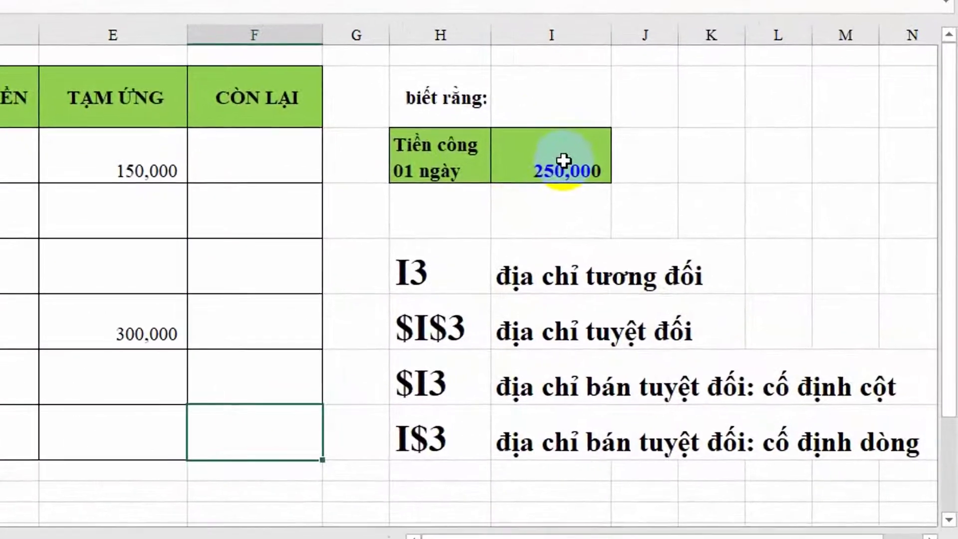
{"action": "left_click", "coordinate": [419, 275]}
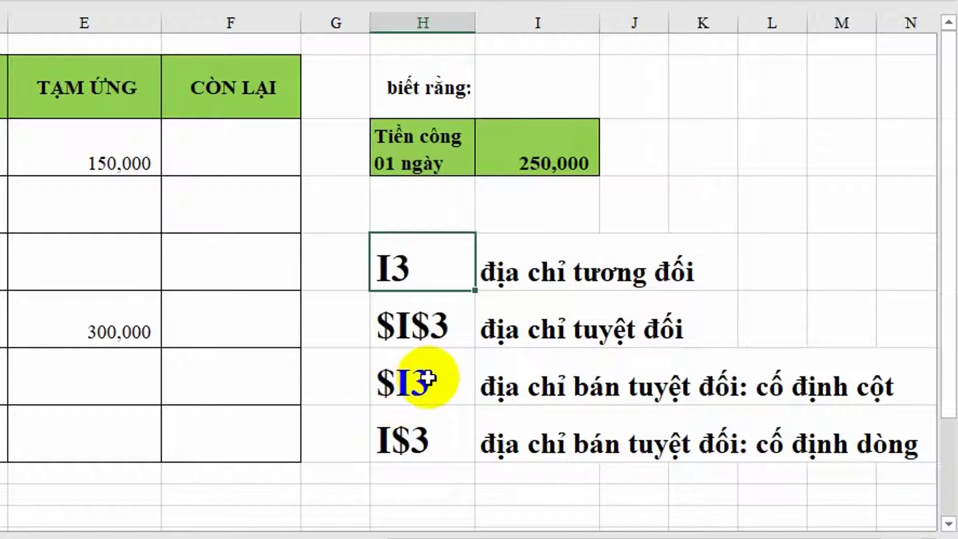
{"action": "left_click", "coordinate": [415, 438]}
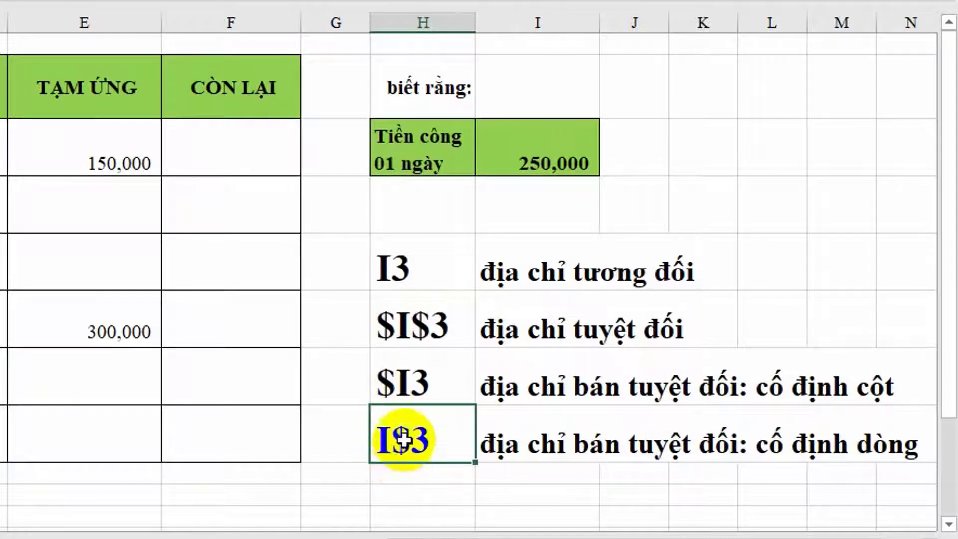
{"action": "left_click", "coordinate": [418, 383]}
{"action": "left_click", "coordinate": [423, 428]}
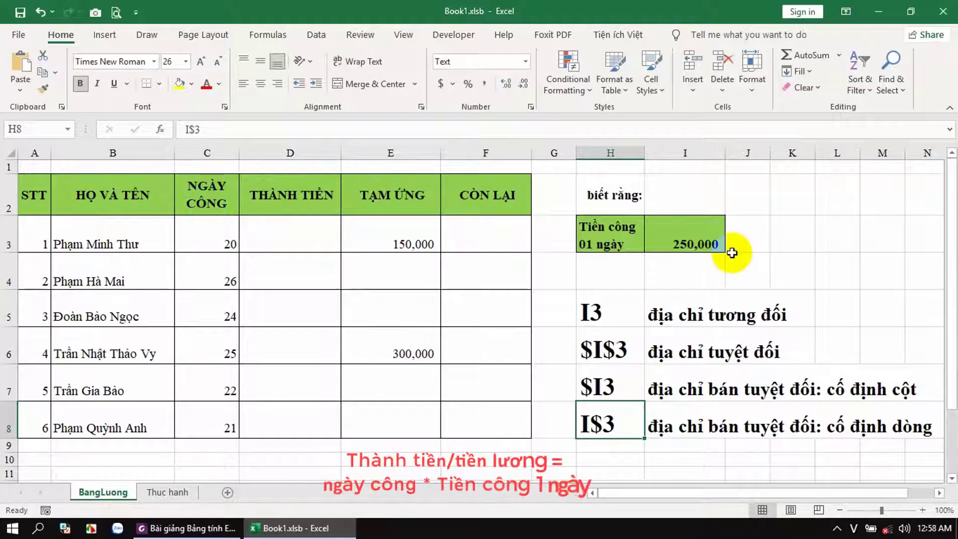
Enter the pay formula =C3*I3 in D3.
{"action": "left_click", "coordinate": [683, 243]}
{"action": "left_click", "coordinate": [313, 239]}
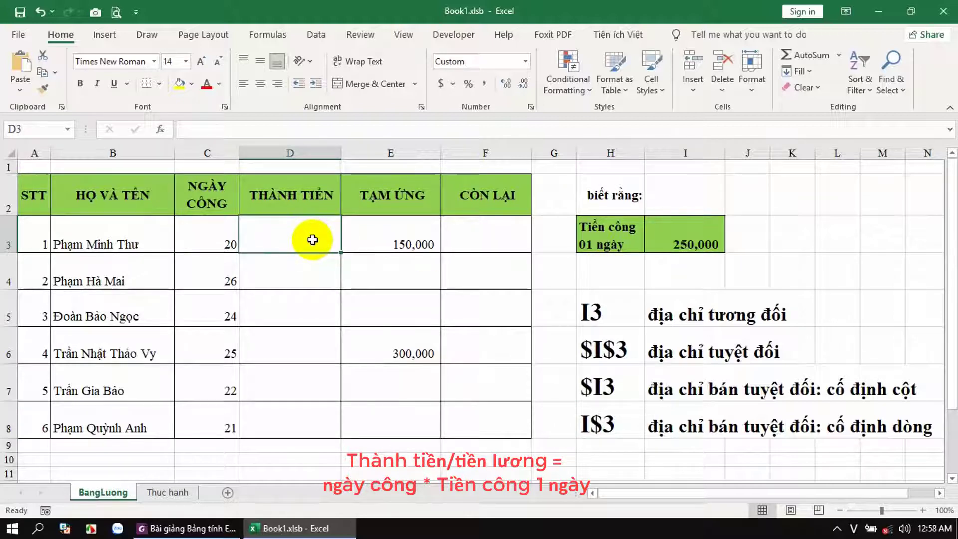
{"action": "type", "text": "="}
{"action": "left_click", "coordinate": [208, 241]}
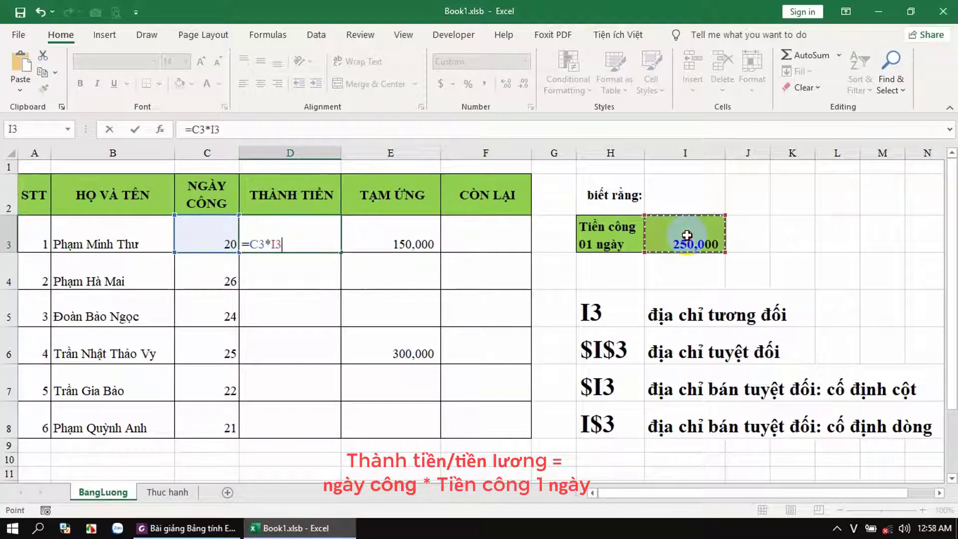
{"action": "key", "text": "Return"}
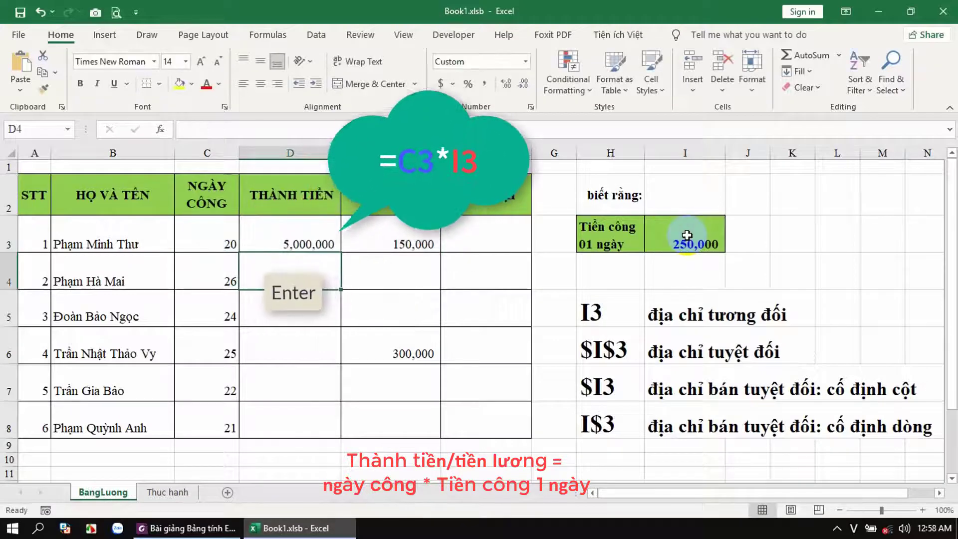
Fill D3's formula down through D8 and inspect the workdays in C3.
{"action": "left_click", "coordinate": [311, 240]}
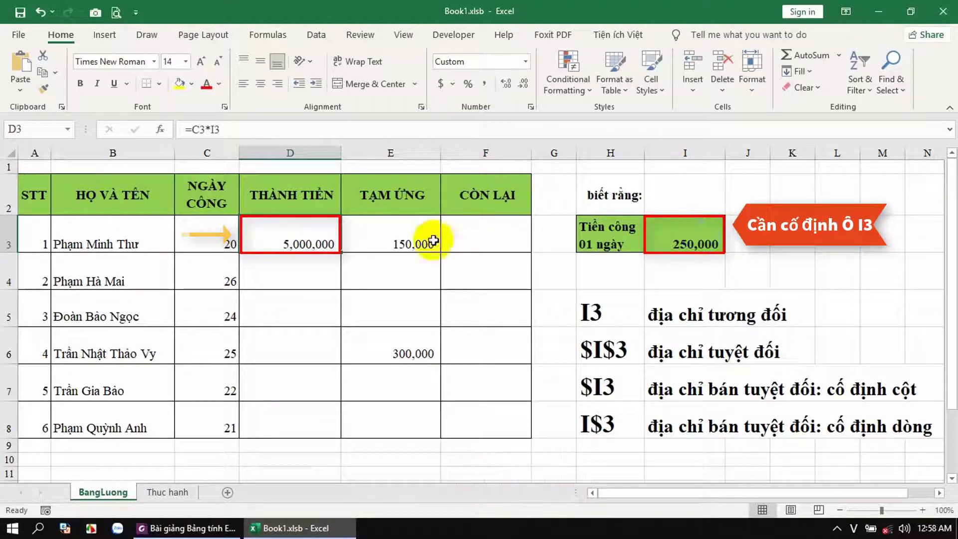
{"action": "left_click_drag", "start_coordinate": [340, 252], "coordinate": [330, 429]}
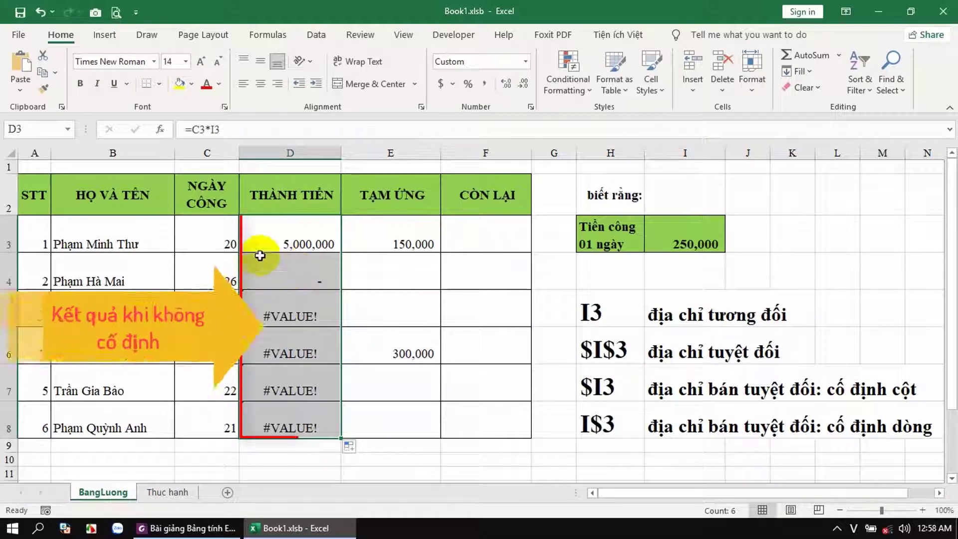
{"action": "left_click", "coordinate": [206, 233]}
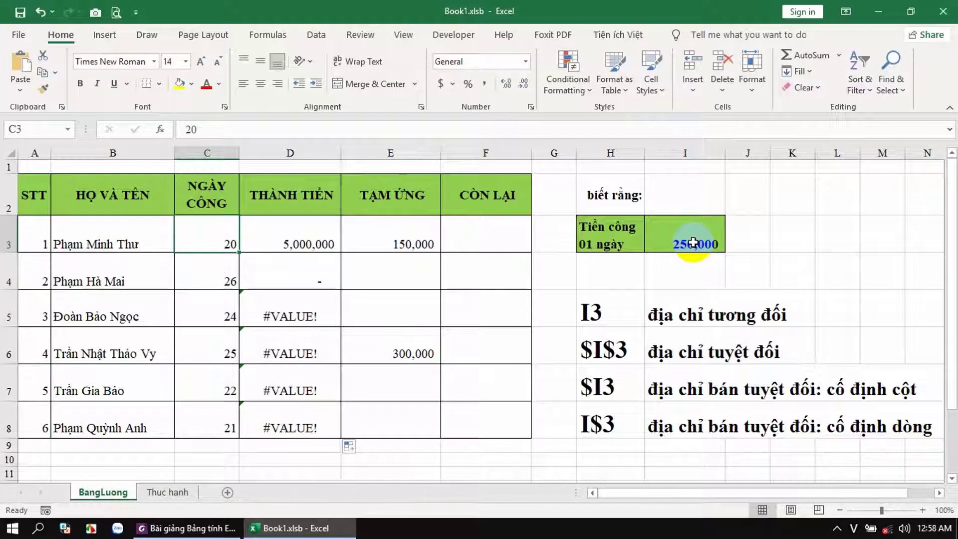
{"action": "left_click", "coordinate": [212, 278]}
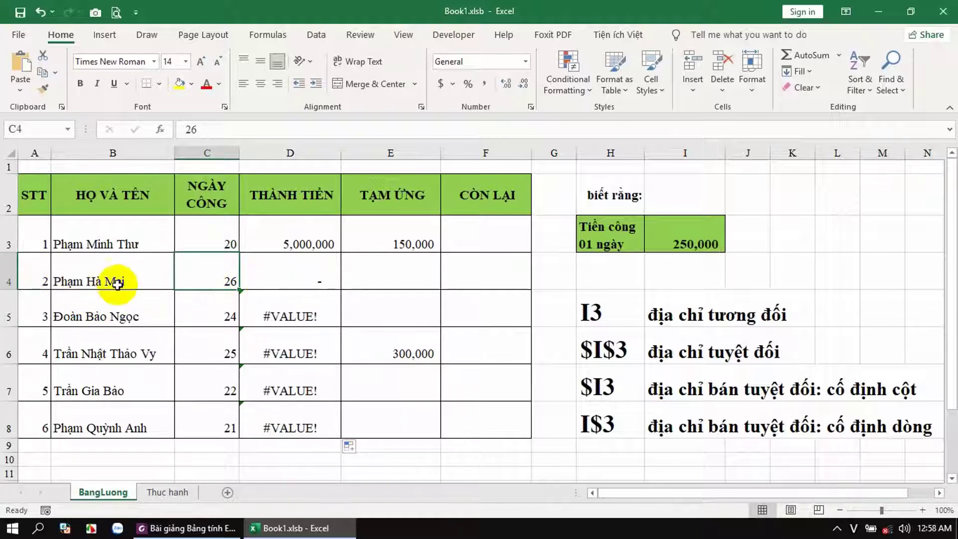
{"action": "left_click", "coordinate": [276, 262]}
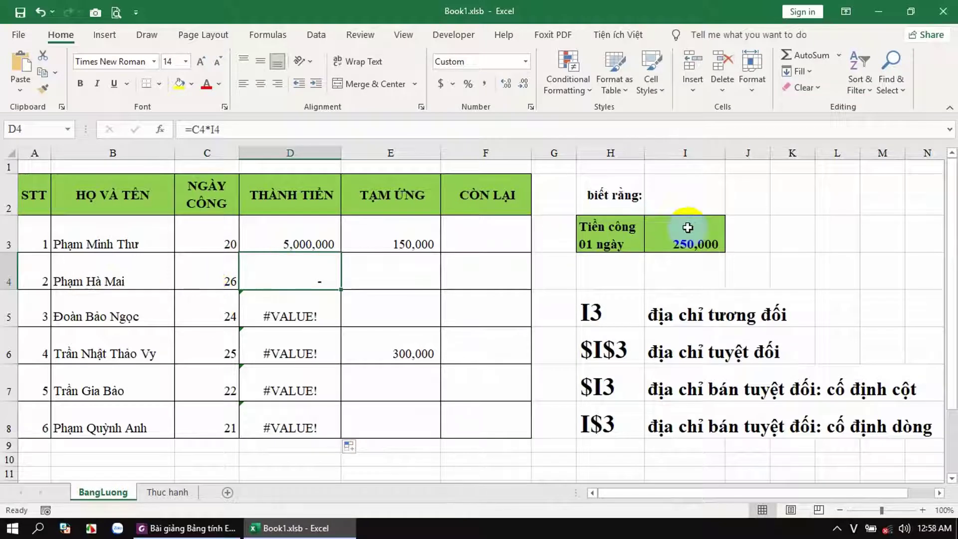
{"action": "left_click", "coordinate": [263, 319]}
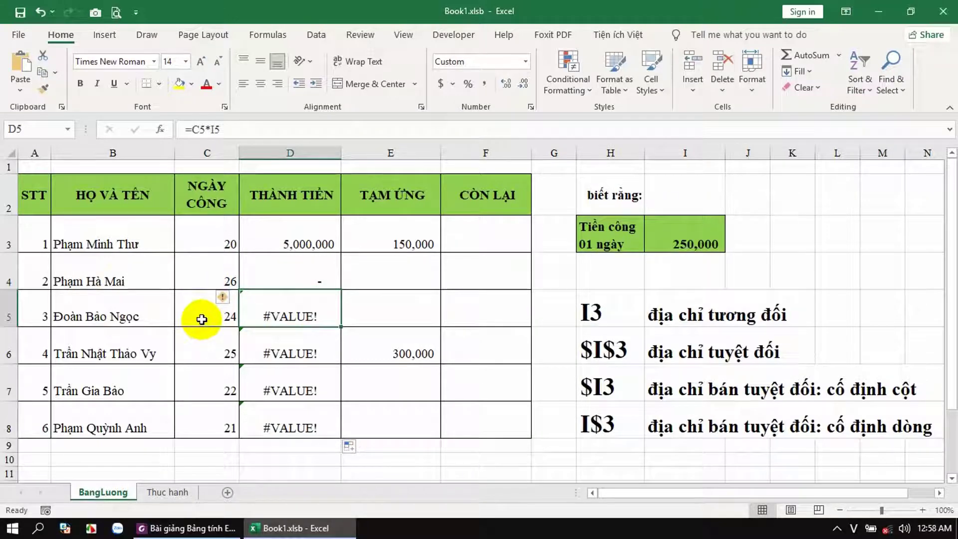
{"action": "left_click", "coordinate": [315, 243]}
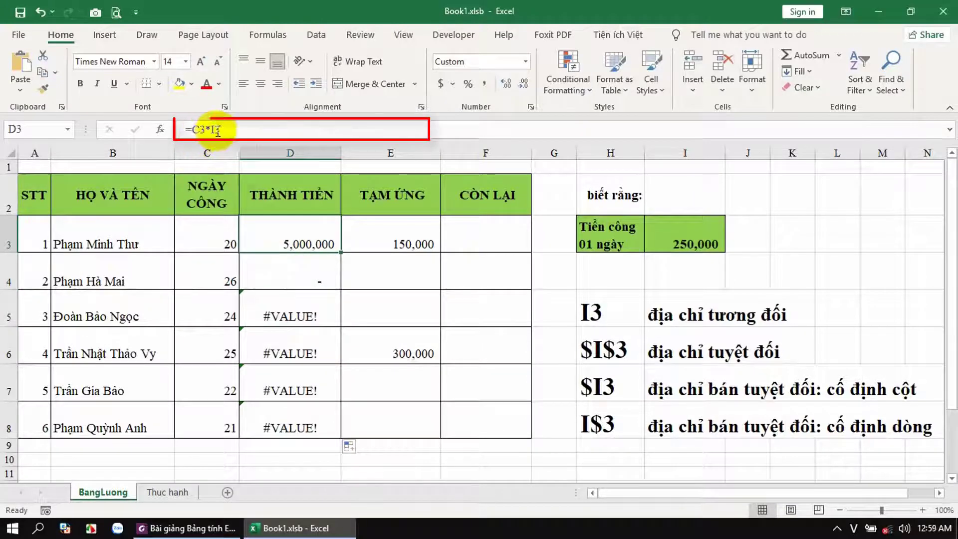
{"action": "left_click", "coordinate": [297, 271]}
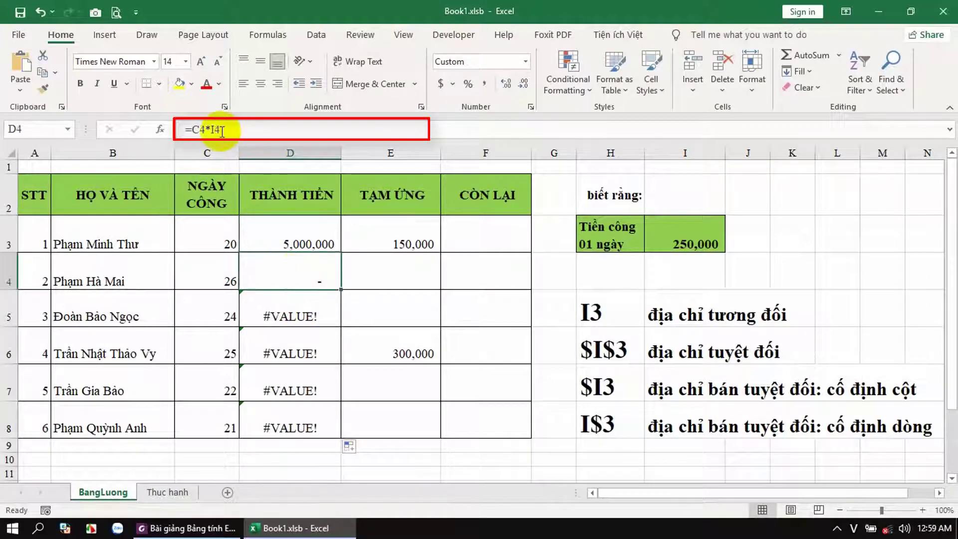
{"action": "left_click", "coordinate": [314, 303]}
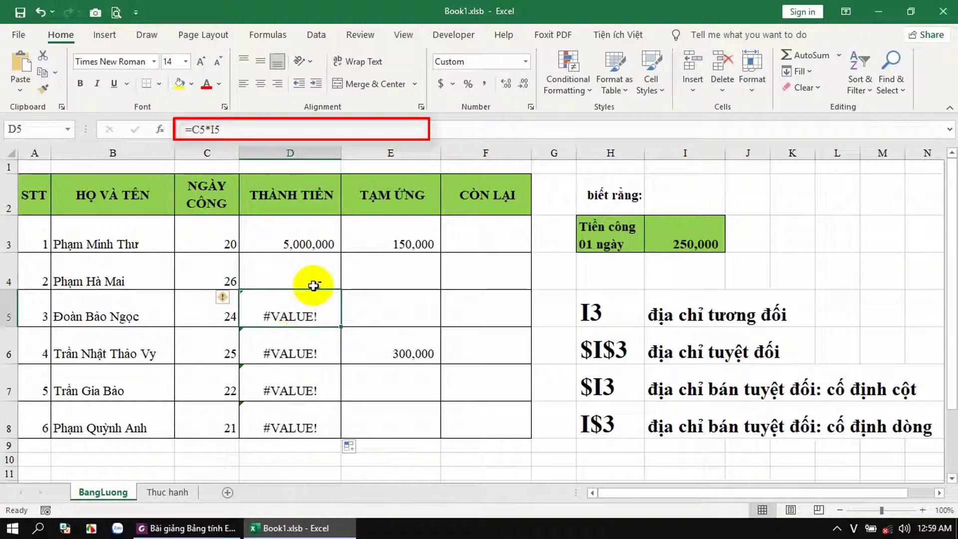
{"action": "left_click", "coordinate": [315, 245]}
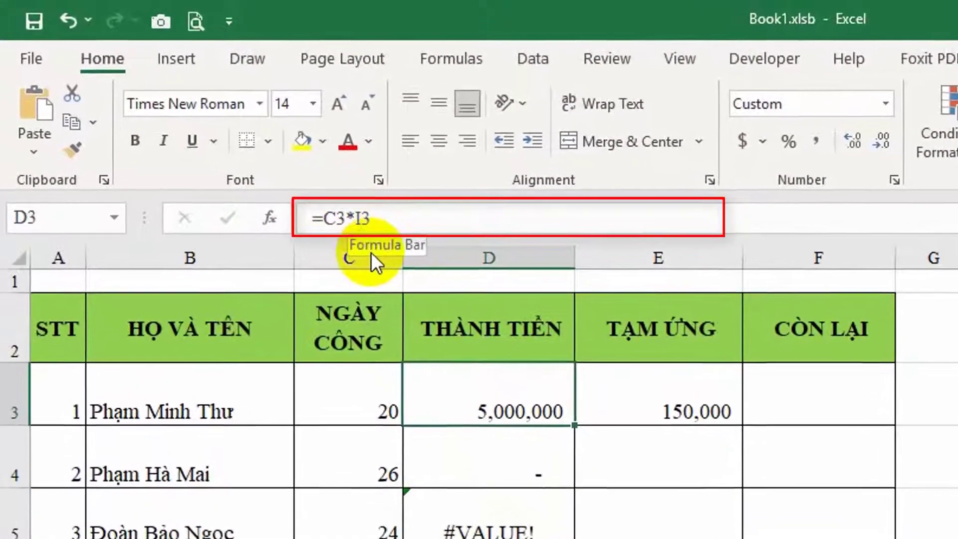
Change D3's formula to =C3*$I$3 by making the I3 reference absolute with F4.
{"action": "left_click", "coordinate": [362, 220]}
{"action": "type", "text": "$"}
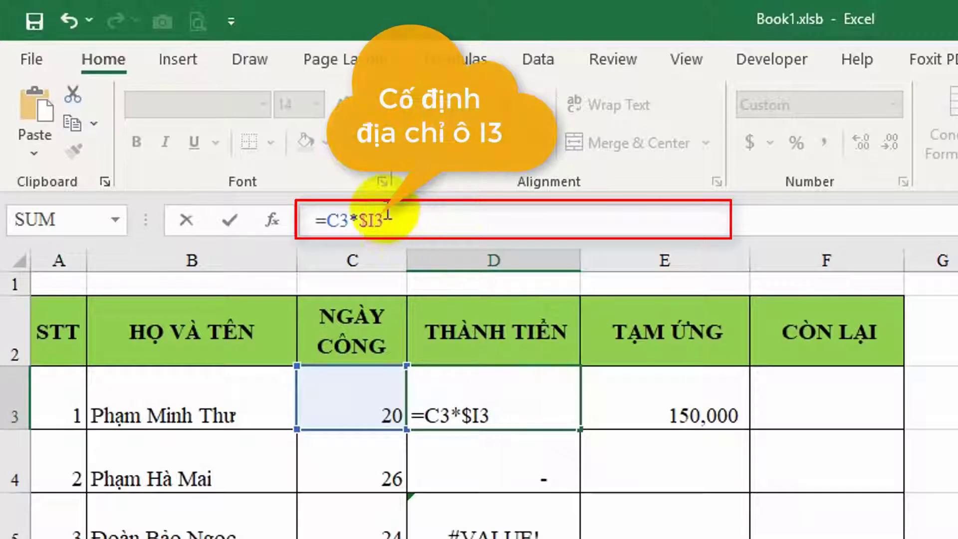
{"action": "key", "text": "BackSpace"}
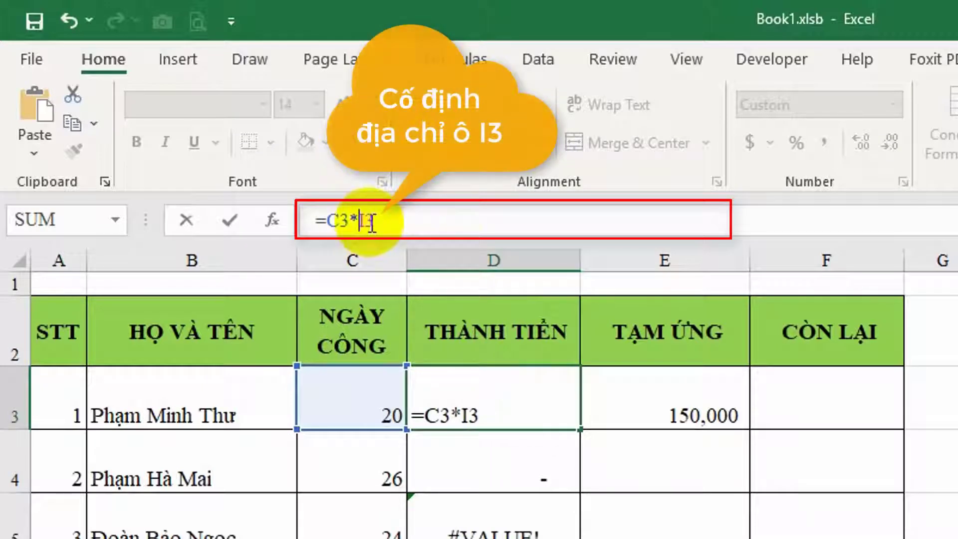
{"action": "left_click", "coordinate": [367, 224]}
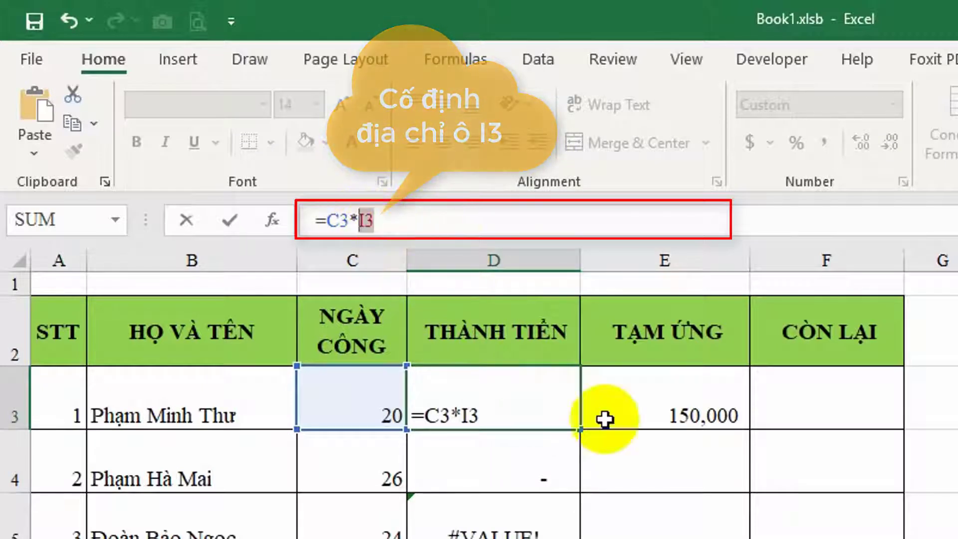
{"action": "key", "text": "F4"}
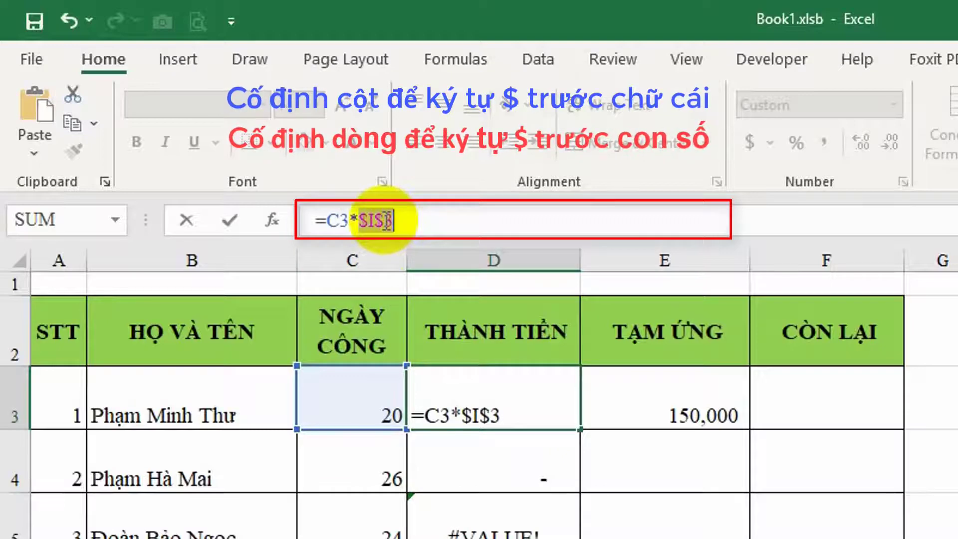
{"action": "key", "text": "Return"}
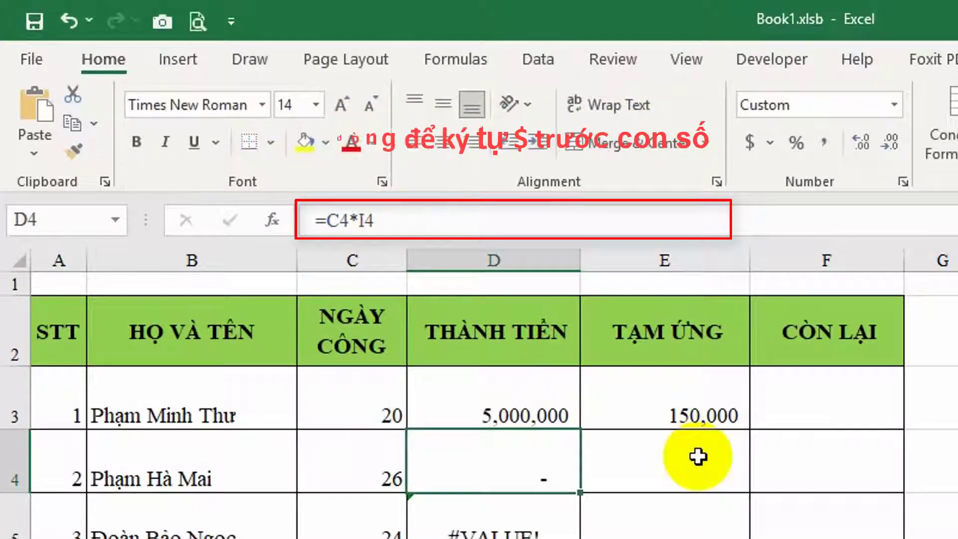
Fill the corrected formula down to D8 and check the results in D4, D5 and D6.
{"action": "left_click", "coordinate": [540, 399]}
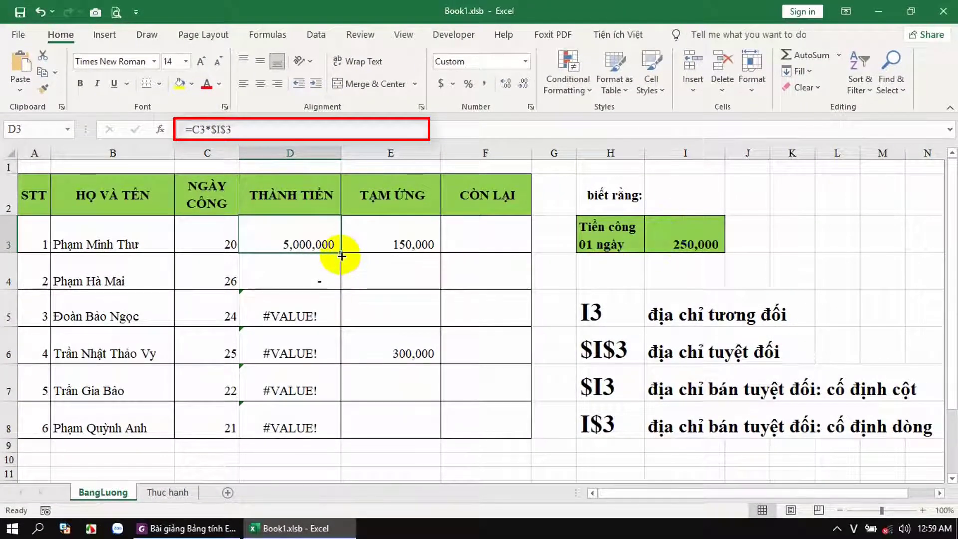
{"action": "left_click_drag", "start_coordinate": [341, 252], "coordinate": [331, 427]}
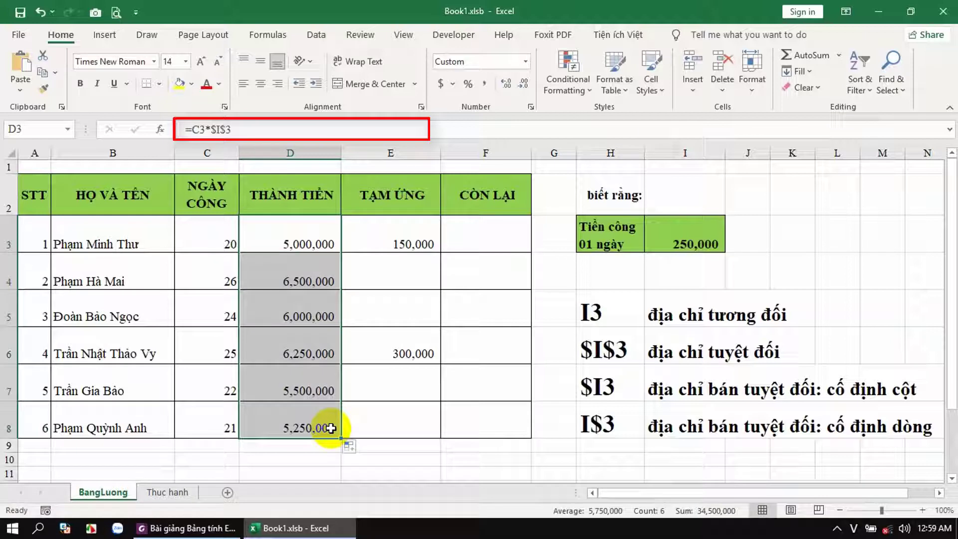
{"action": "left_click", "coordinate": [308, 272]}
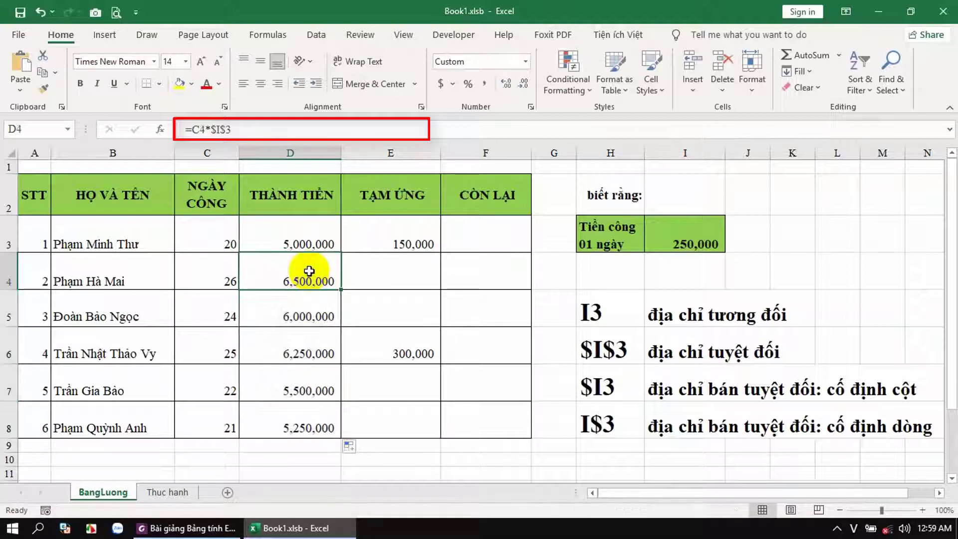
{"action": "left_click", "coordinate": [300, 312]}
{"action": "left_click", "coordinate": [309, 346]}
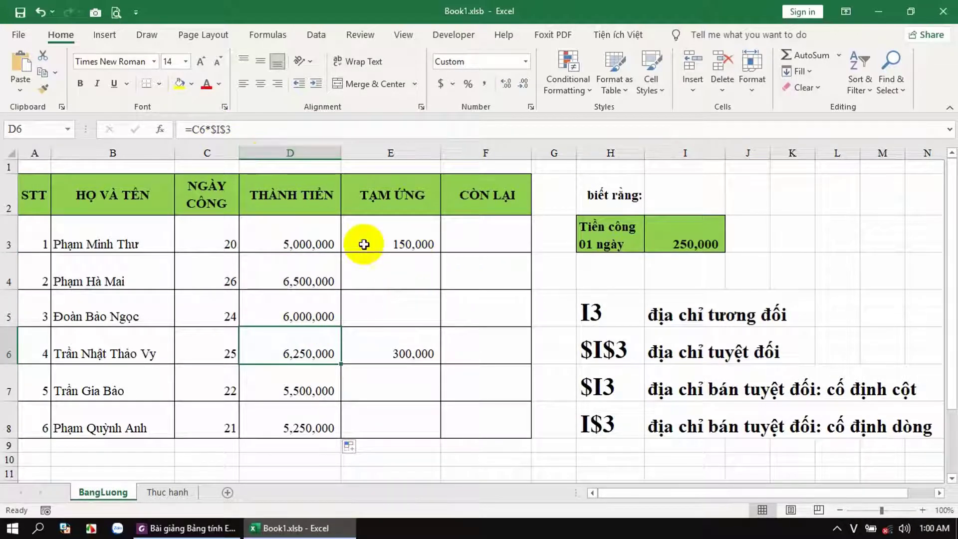
Enter =D3-E3 in F3 for the CÒN LẠI amount.
{"action": "left_click", "coordinate": [495, 235]}
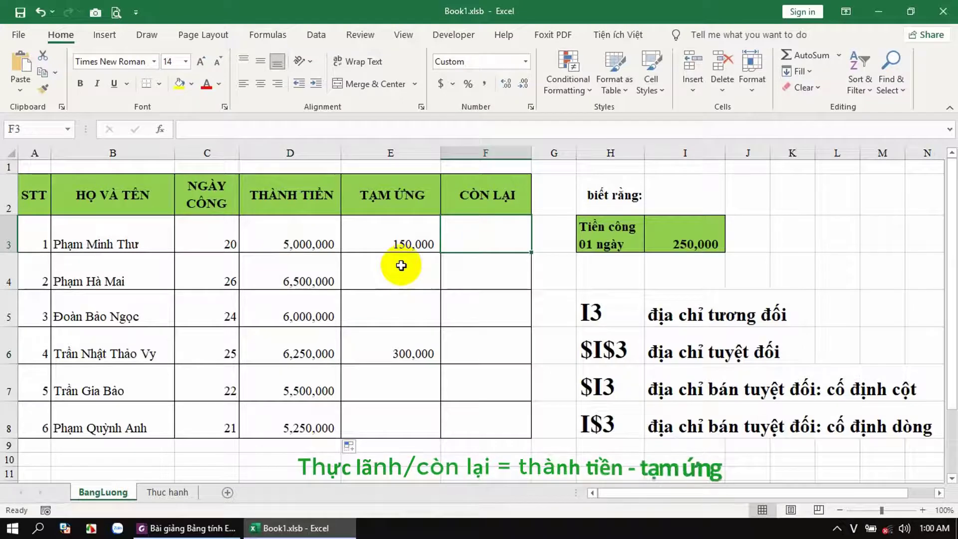
{"action": "type", "text": "="}
{"action": "left_click", "coordinate": [307, 233]}
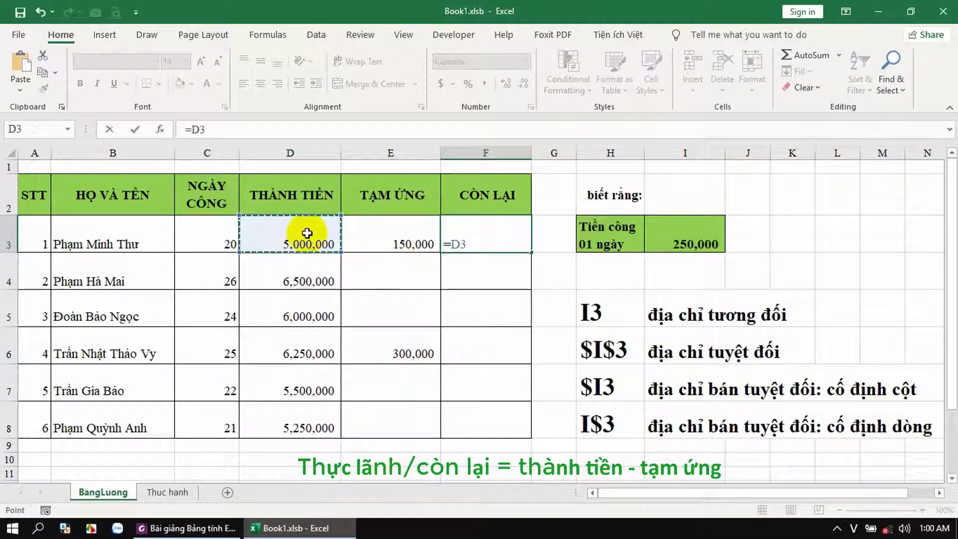
{"action": "left_click", "coordinate": [382, 236]}
{"action": "key", "text": "Return"}
{"action": "type", "text": "="}
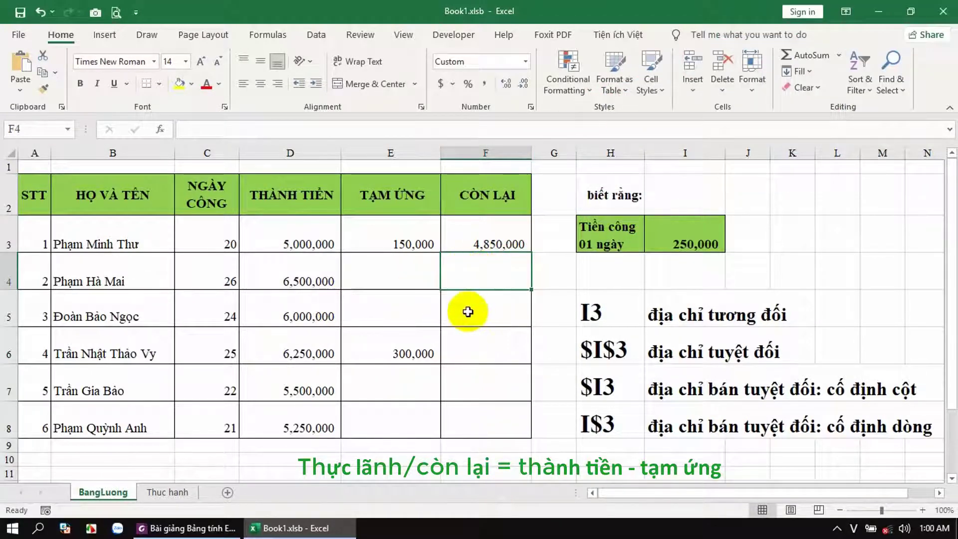
Enter =D4-E4 in F4 and fill it down through F8.
{"action": "left_click", "coordinate": [310, 277]}
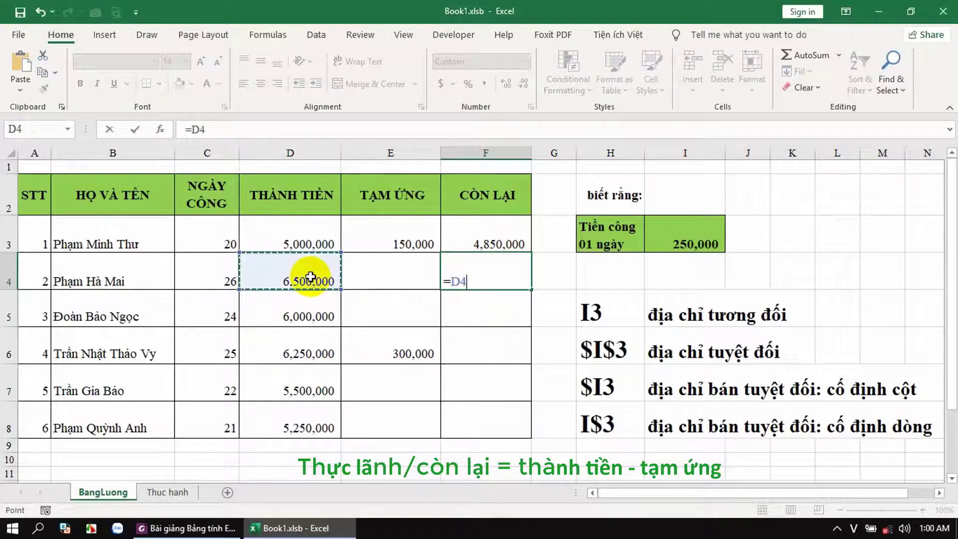
{"action": "left_click", "coordinate": [398, 289]}
{"action": "key", "text": "Return"}
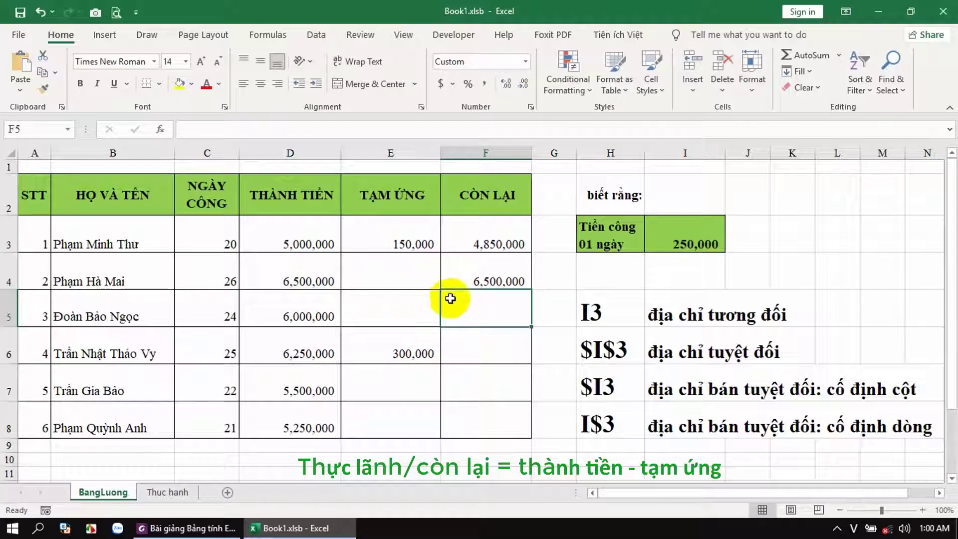
{"action": "left_click", "coordinate": [496, 268]}
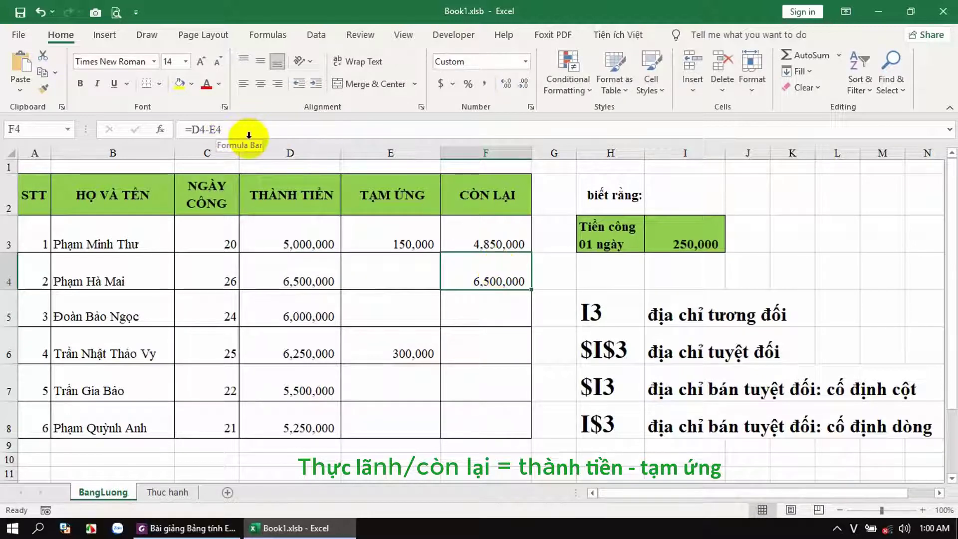
{"action": "left_click_drag", "start_coordinate": [530, 293], "coordinate": [535, 434]}
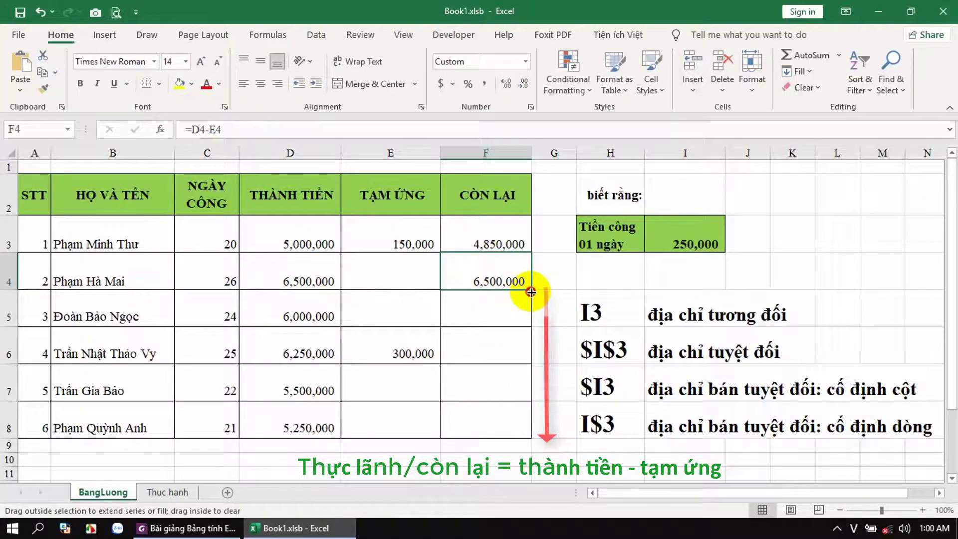
Check the copied formulas in F4 to F6, then switch to the lesson PDF.
{"action": "left_click", "coordinate": [486, 312]}
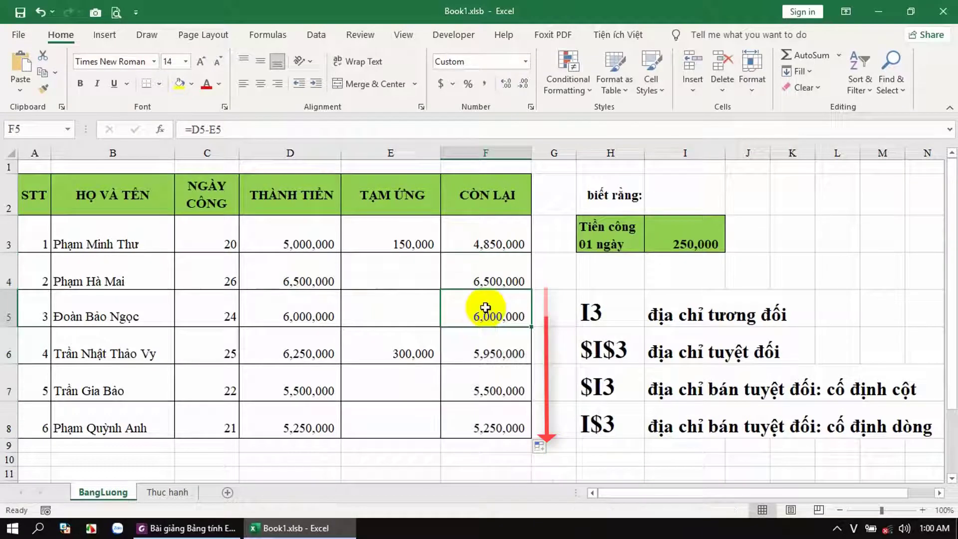
{"action": "left_click", "coordinate": [487, 346]}
{"action": "left_click", "coordinate": [481, 264]}
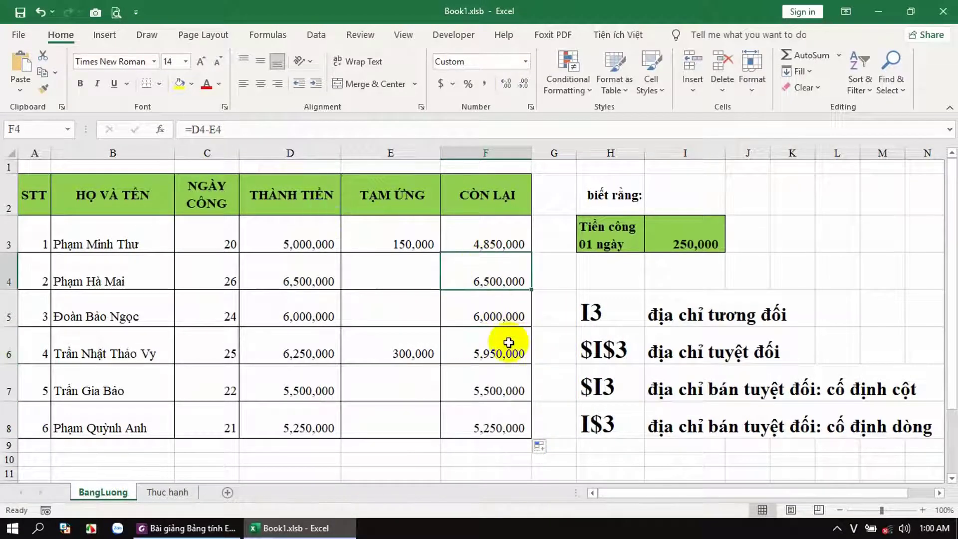
{"action": "left_click", "coordinate": [501, 311]}
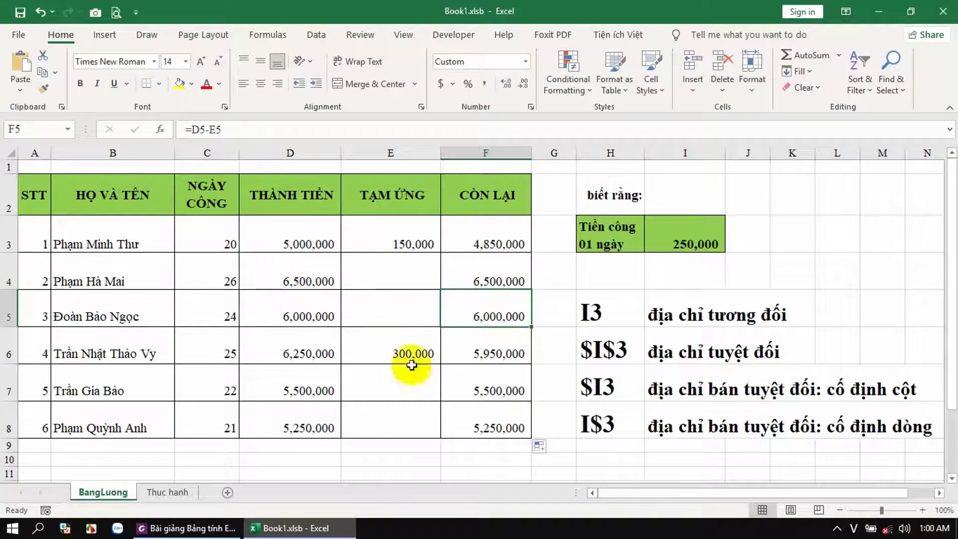
{"action": "left_click", "coordinate": [212, 525]}
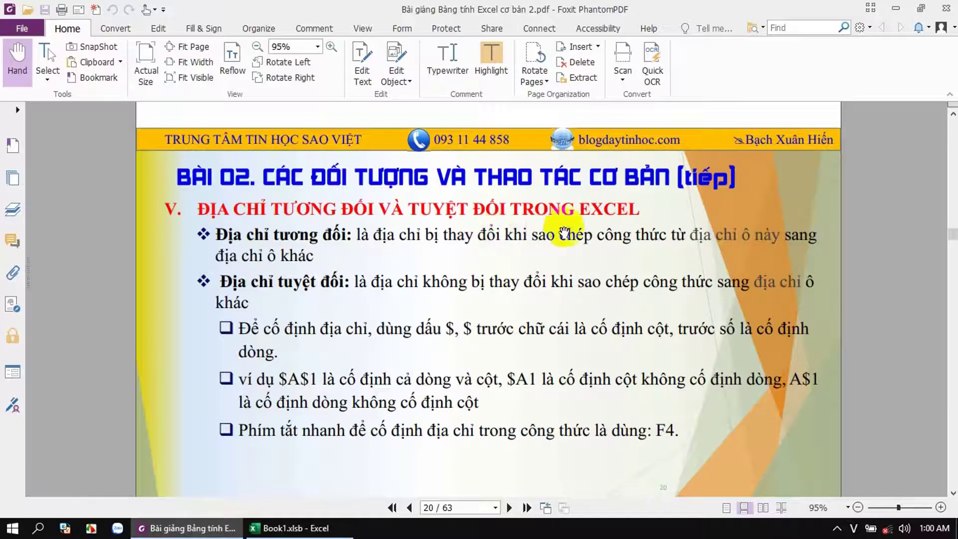
Scroll the PDF to slide 21 on named ranges (VI. TÊN VÙNG), then return to Excel.
{"action": "left_click", "coordinate": [778, 235]}
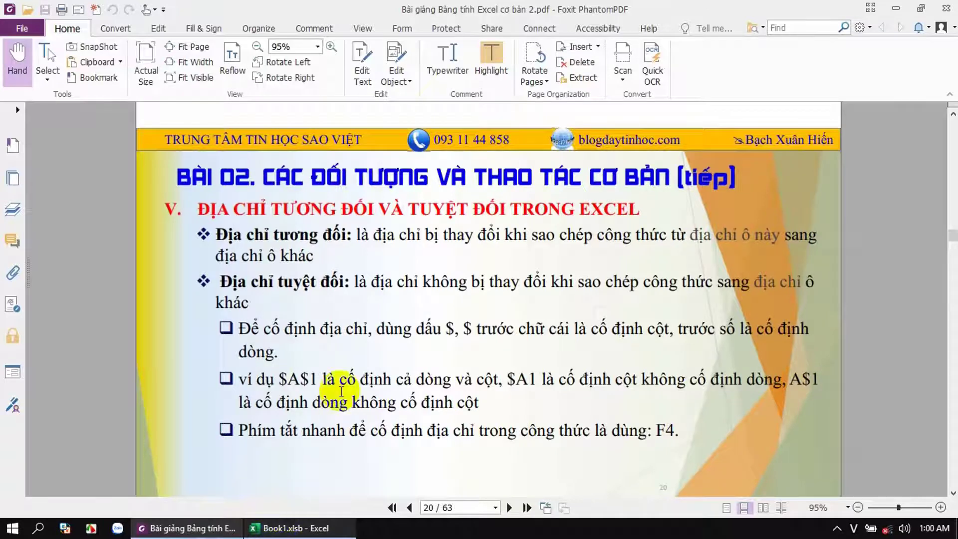
{"action": "scroll", "coordinate": [341, 391], "scroll_direction": "down", "scroll_amount": 5}
{"action": "scroll", "coordinate": [341, 391], "scroll_direction": "down", "scroll_amount": 8}
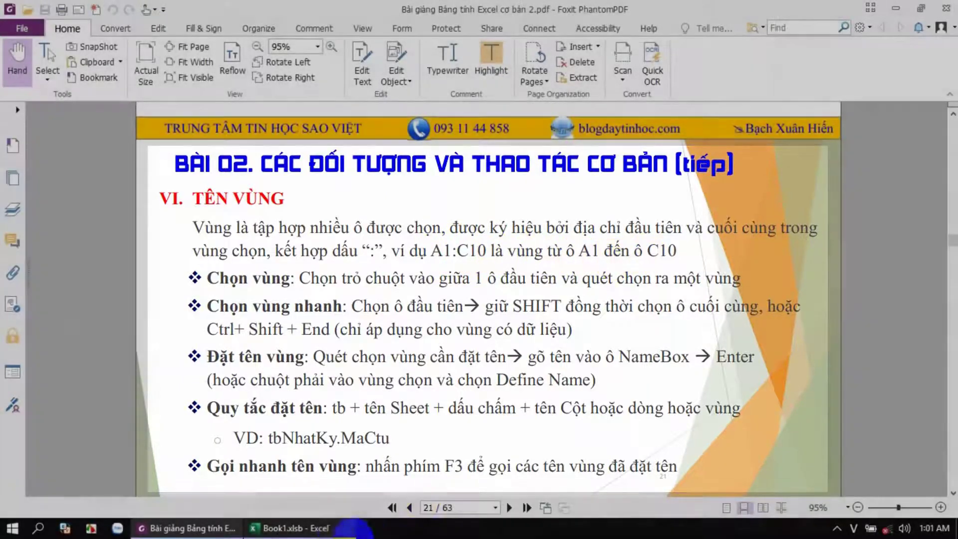
{"action": "left_click", "coordinate": [289, 527]}
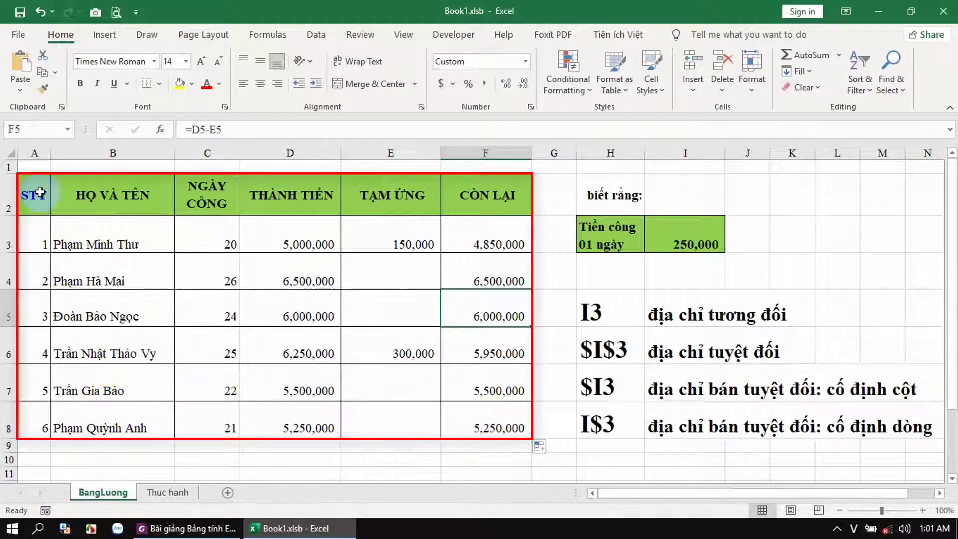
{"action": "left_click_drag", "start_coordinate": [40, 192], "coordinate": [486, 425]}
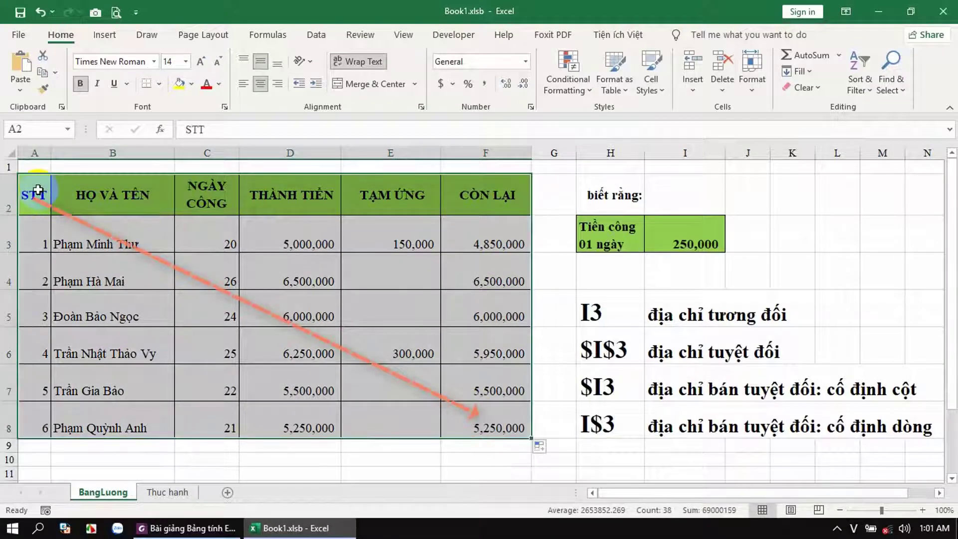
{"action": "left_click", "coordinate": [474, 455]}
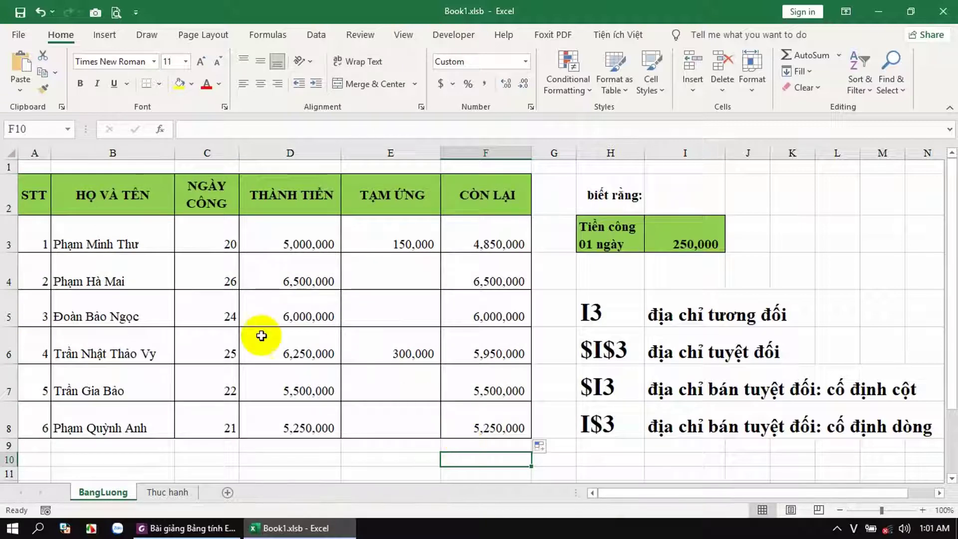
{"action": "mouse_move", "coordinate": [31, 188]}
{"action": "left_mouse_down"}
{"action": "mouse_move", "coordinate": [176, 298]}
{"action": "mouse_move", "coordinate": [479, 427]}
{"action": "left_mouse_up"}
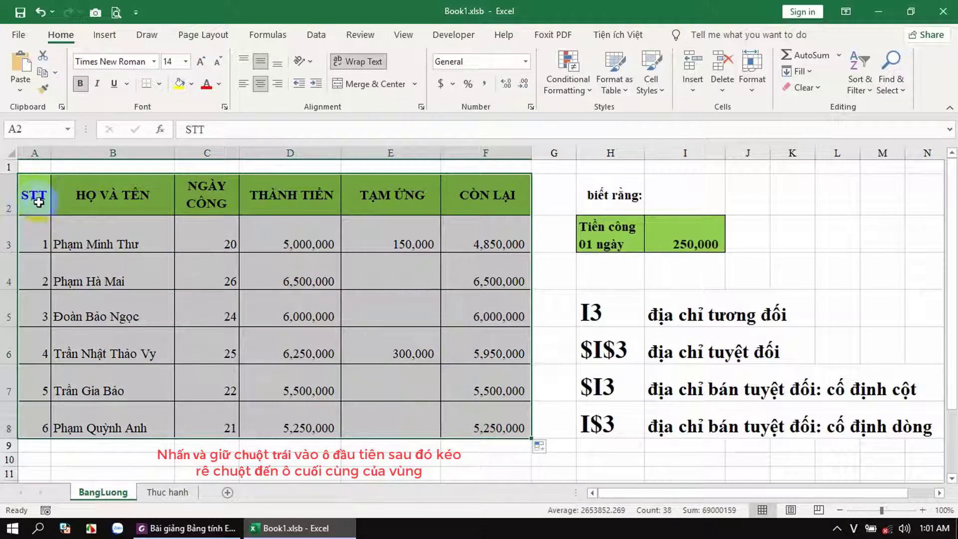
{"action": "left_click", "coordinate": [469, 457]}
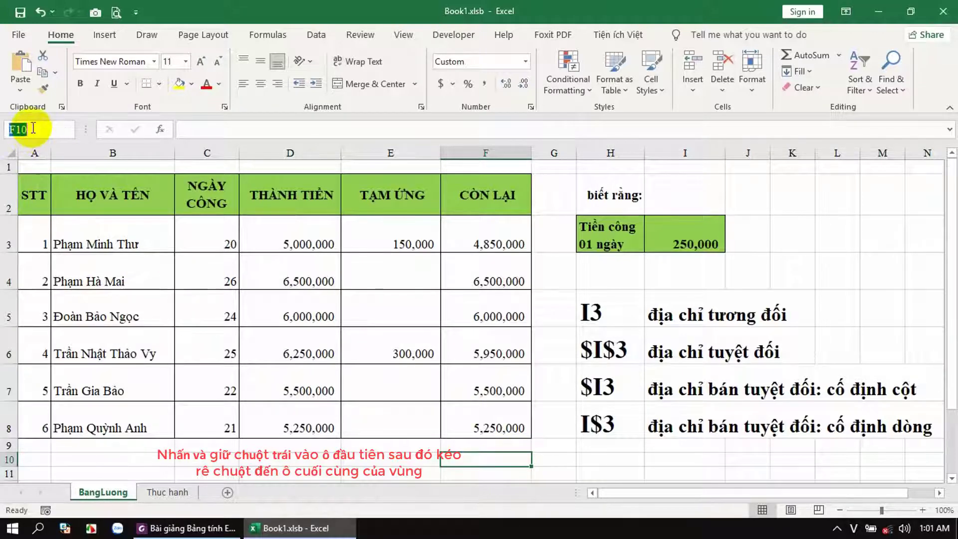
{"action": "type", "text": "A2:F8"}
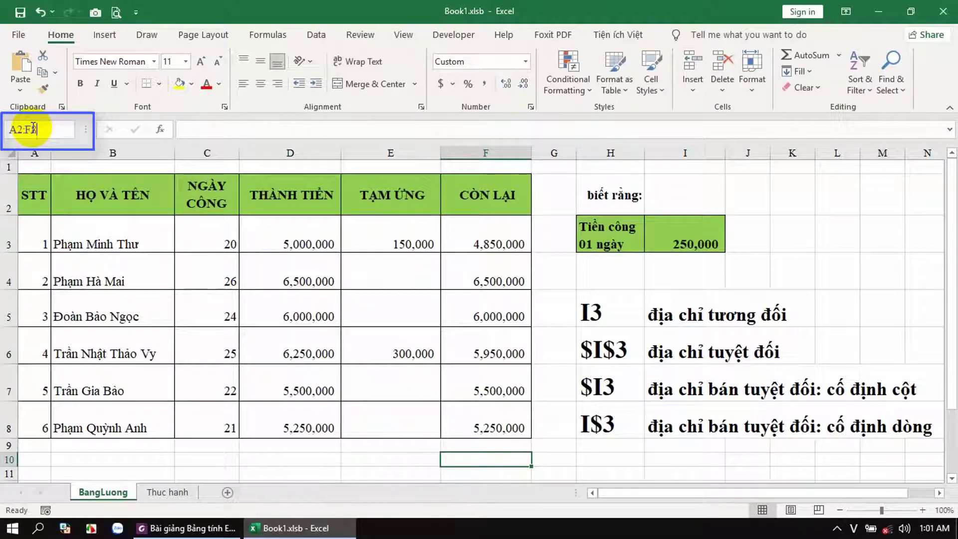
{"action": "key", "text": "Return"}
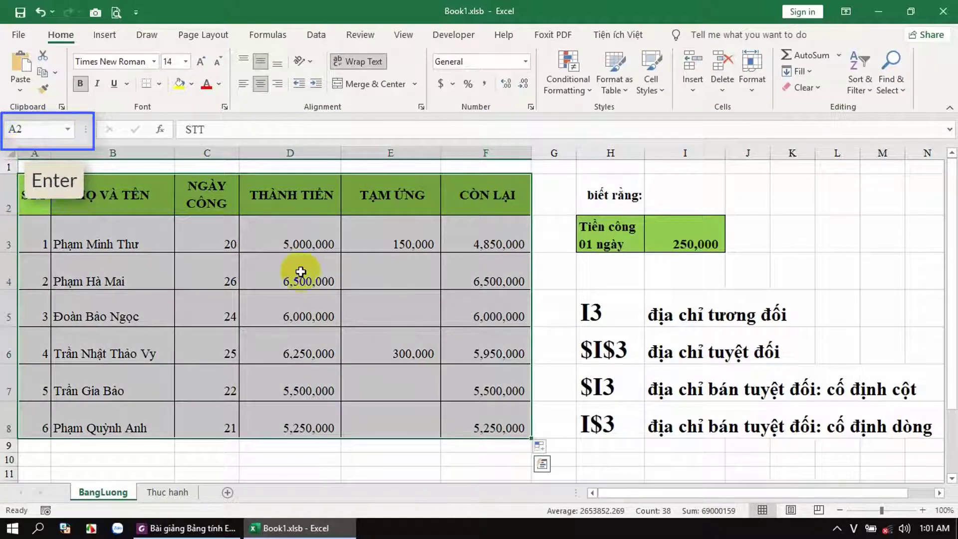
{"action": "left_click", "coordinate": [391, 459]}
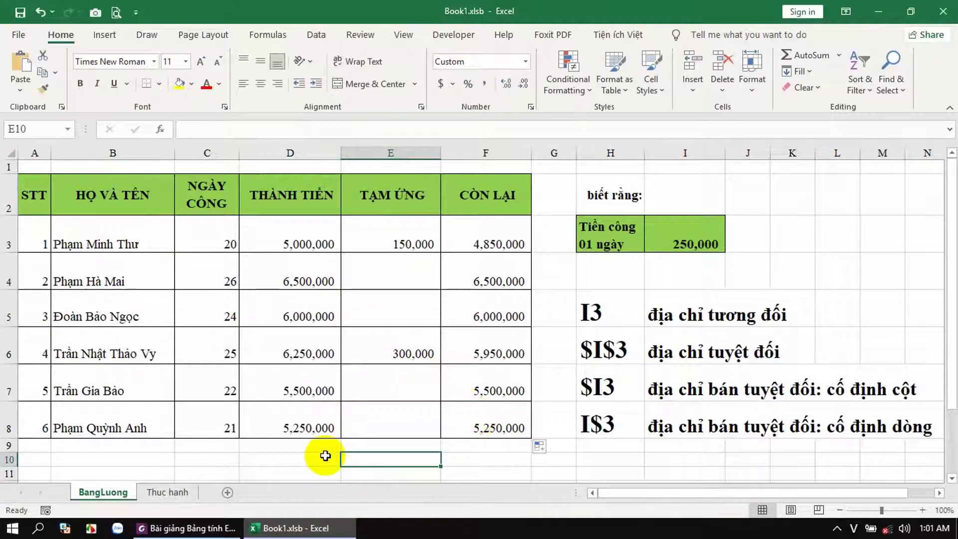
{"action": "left_click", "coordinate": [181, 493]}
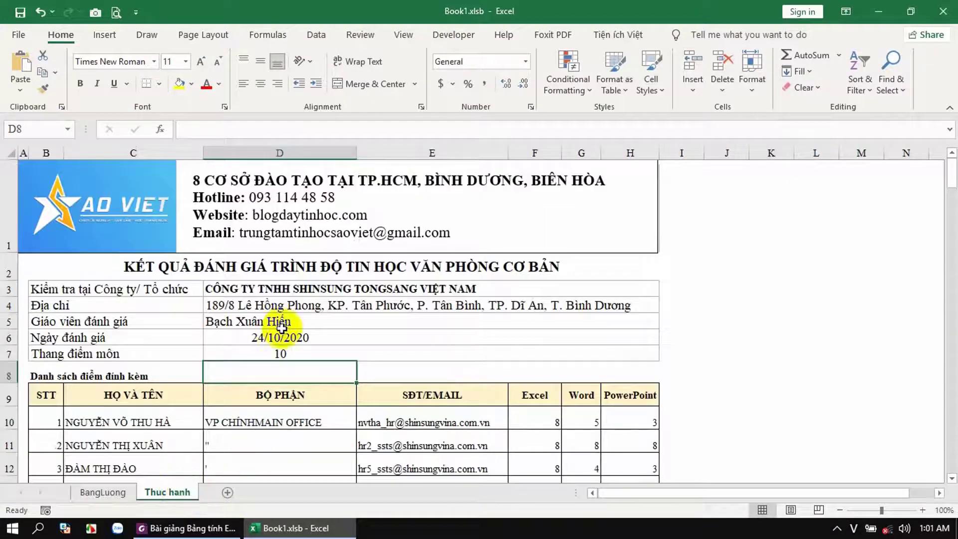
{"action": "scroll", "coordinate": [294, 311], "scroll_direction": "down", "scroll_amount": 8}
{"action": "scroll", "coordinate": [295, 311], "scroll_direction": "down", "scroll_amount": 16}
{"action": "scroll", "coordinate": [294, 310], "scroll_direction": "down", "scroll_amount": 18}
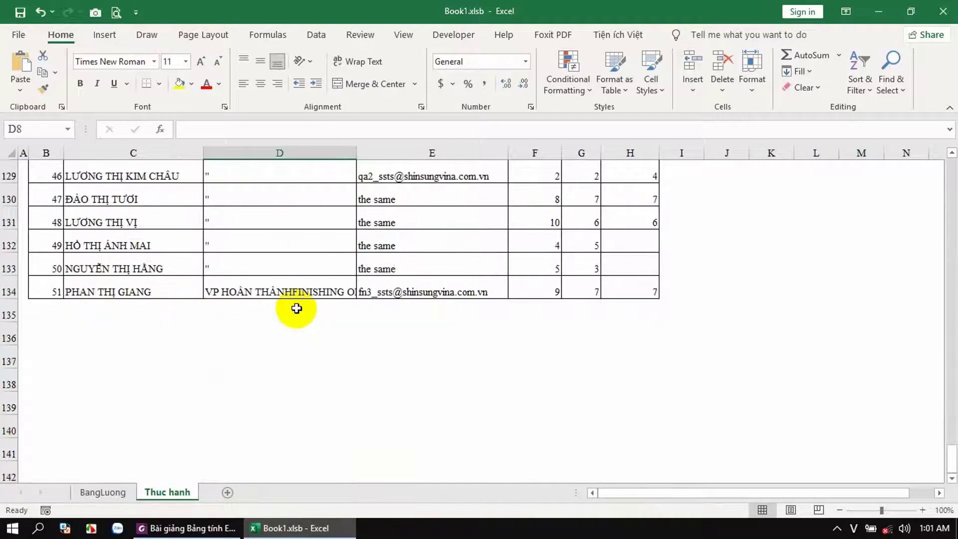
{"action": "scroll", "coordinate": [297, 308], "scroll_direction": "up", "scroll_amount": 20}
{"action": "scroll", "coordinate": [298, 302], "scroll_direction": "up", "scroll_amount": 14}
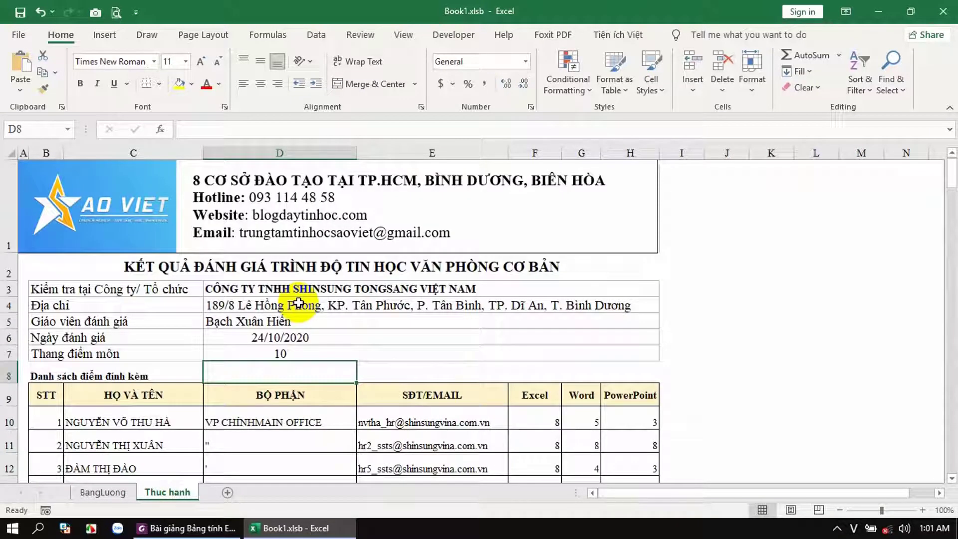
{"action": "left_click_drag", "start_coordinate": [46, 395], "coordinate": [608, 528]}
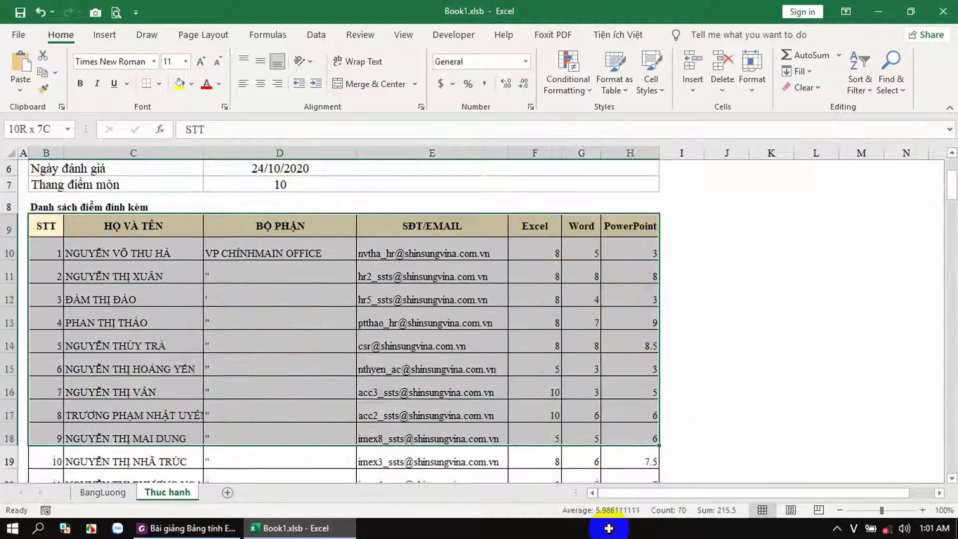
{"action": "left_click_drag", "start_coordinate": [609, 527], "coordinate": [611, 434]}
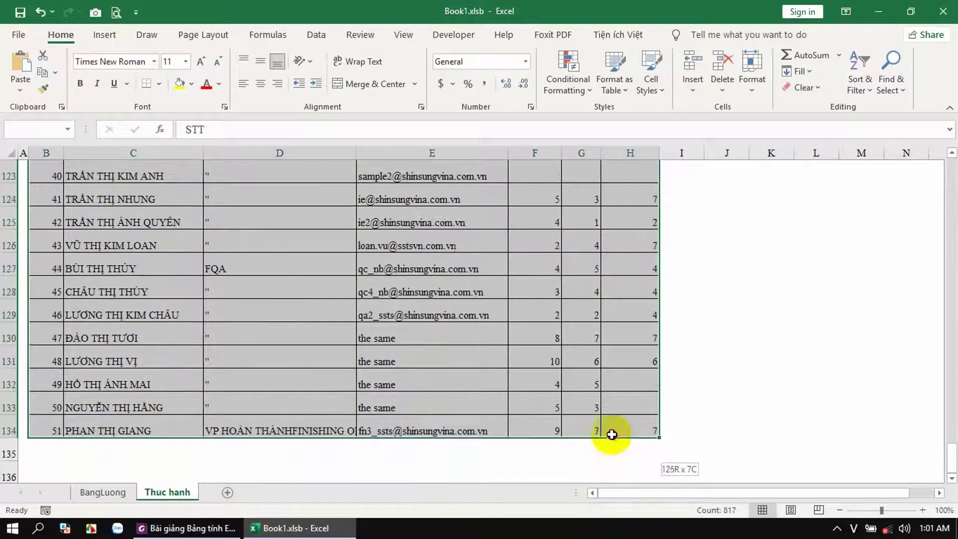
{"action": "left_click", "coordinate": [718, 379]}
{"action": "scroll", "coordinate": [694, 368], "scroll_direction": "up", "scroll_amount": 11}
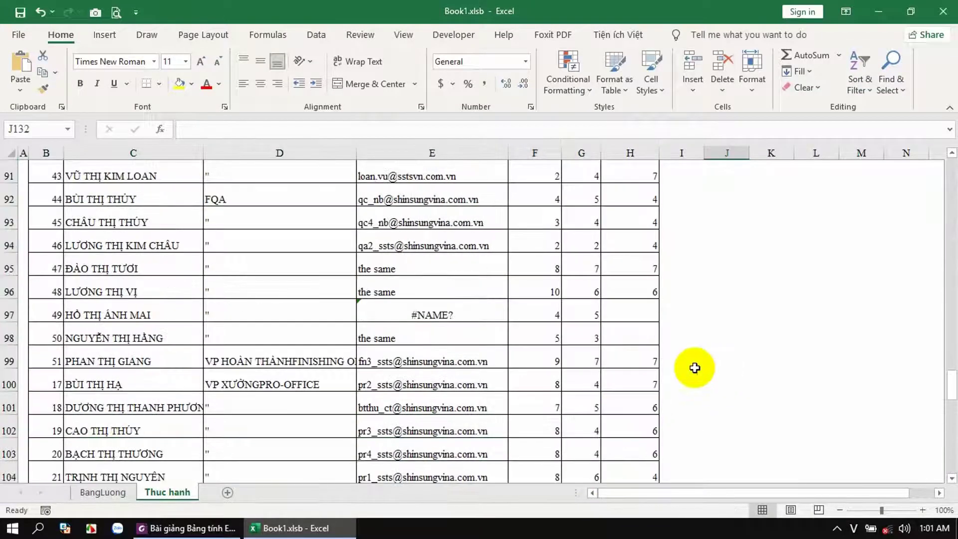
{"action": "scroll", "coordinate": [552, 359], "scroll_direction": "up", "scroll_amount": 3}
{"action": "scroll", "coordinate": [400, 343], "scroll_direction": "up", "scroll_amount": 20}
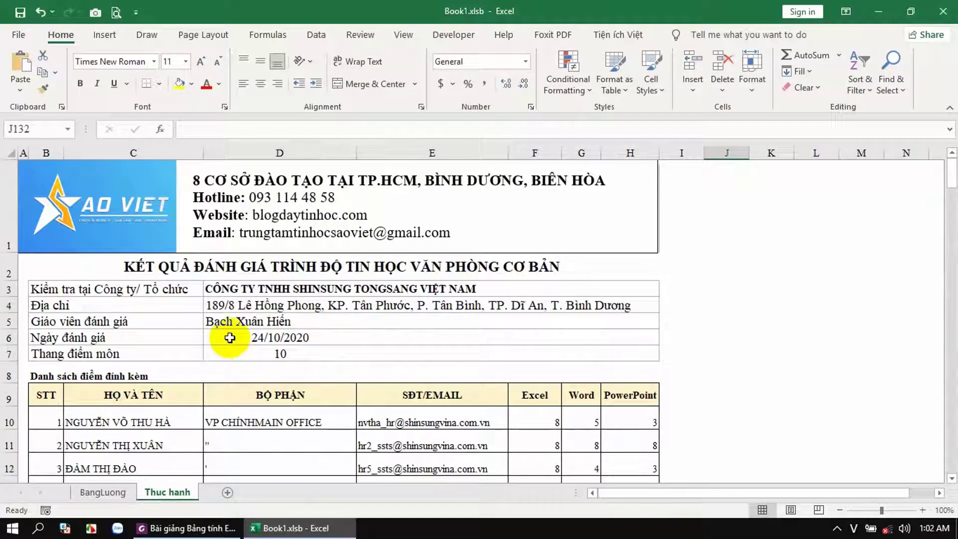
{"action": "scroll", "coordinate": [233, 333], "scroll_direction": "down", "scroll_amount": 3}
{"action": "scroll", "coordinate": [232, 334], "scroll_direction": "up", "scroll_amount": 3}
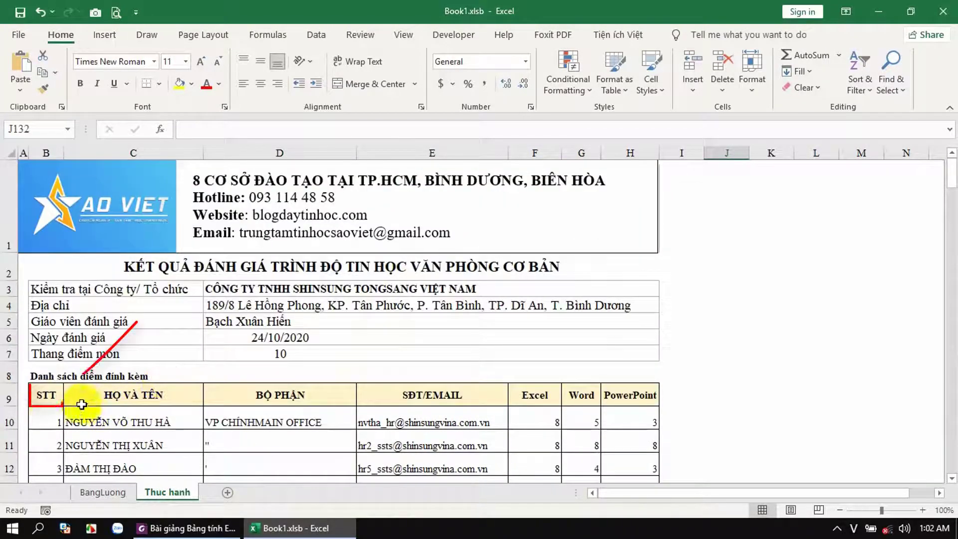
{"action": "left_click", "coordinate": [45, 394]}
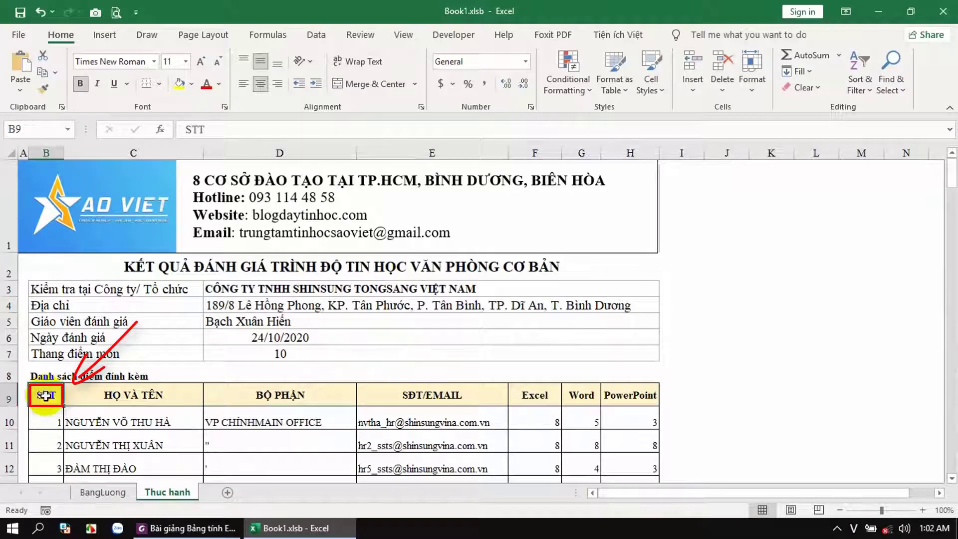
{"action": "scroll", "coordinate": [556, 338], "scroll_direction": "down", "scroll_amount": 10}
{"action": "scroll", "coordinate": [557, 343], "scroll_direction": "down", "scroll_amount": 11}
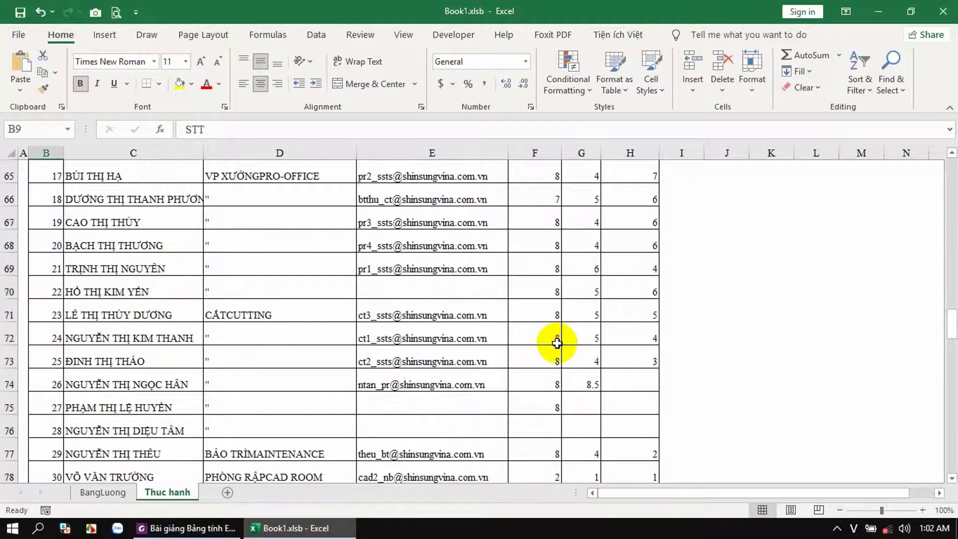
{"action": "scroll", "coordinate": [557, 343], "scroll_direction": "down", "scroll_amount": 4}
{"action": "scroll", "coordinate": [556, 343], "scroll_direction": "down", "scroll_amount": 20}
{"action": "scroll", "coordinate": [556, 345], "scroll_direction": "up", "scroll_amount": 3}
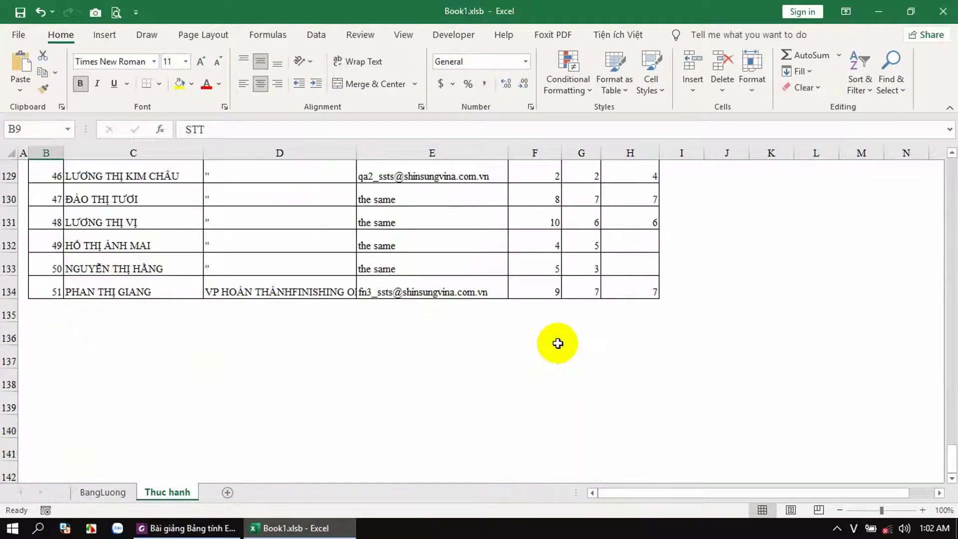
{"action": "left_click", "coordinate": [644, 292], "text": "shift"}
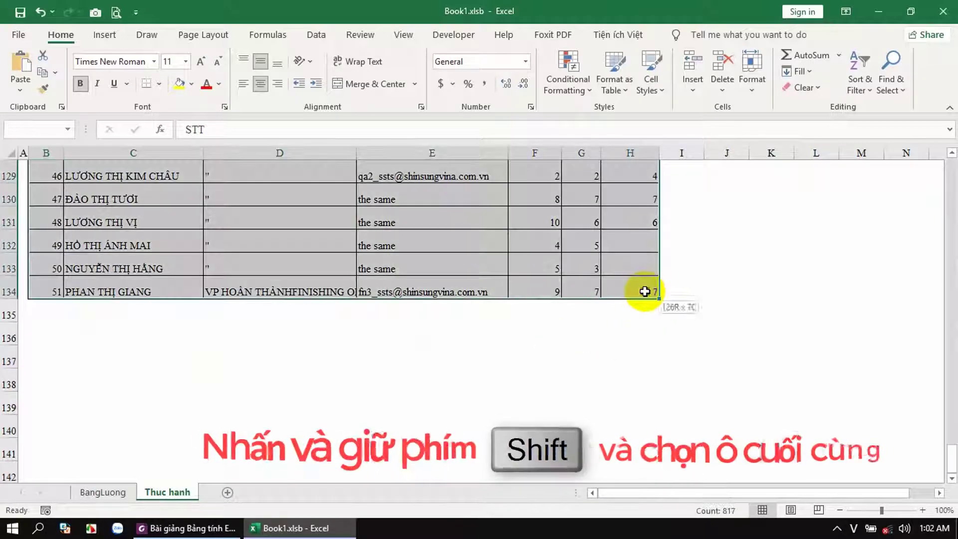
{"action": "scroll", "coordinate": [645, 291], "scroll_direction": "up", "scroll_amount": 3}
{"action": "scroll", "coordinate": [645, 291], "scroll_direction": "up", "scroll_amount": 19}
{"action": "scroll", "coordinate": [645, 291], "scroll_direction": "up", "scroll_amount": 9}
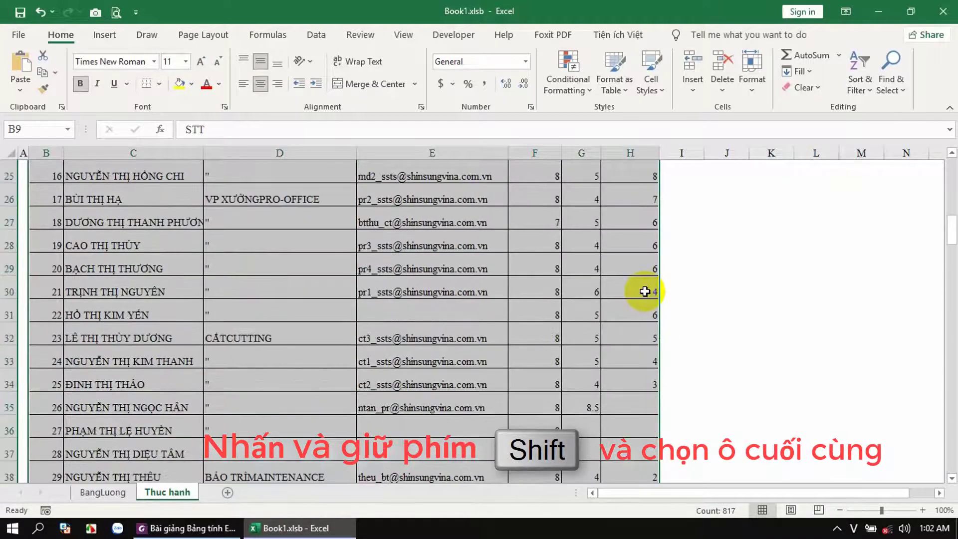
{"action": "scroll", "coordinate": [644, 291], "scroll_direction": "up", "scroll_amount": 12}
{"action": "left_click", "coordinate": [475, 356]}
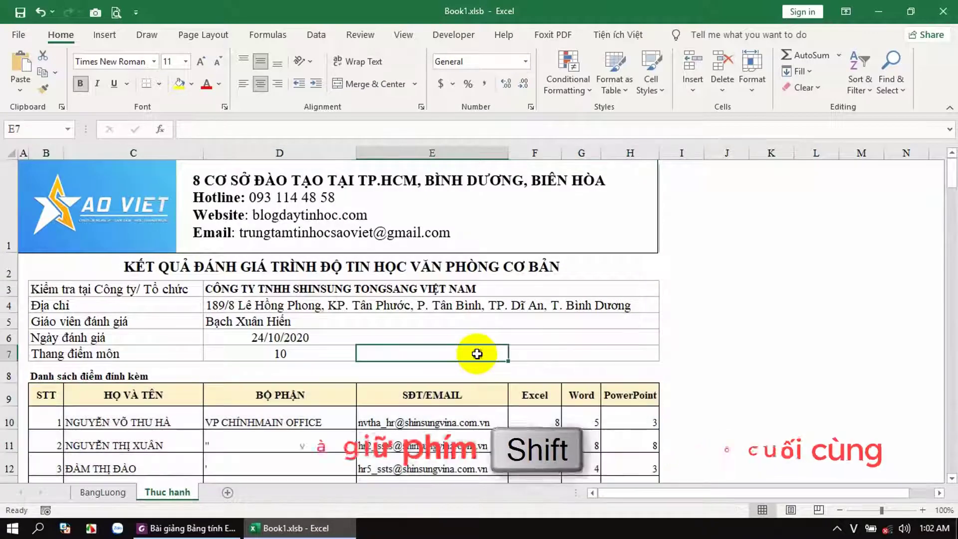
{"action": "left_click", "coordinate": [149, 528]}
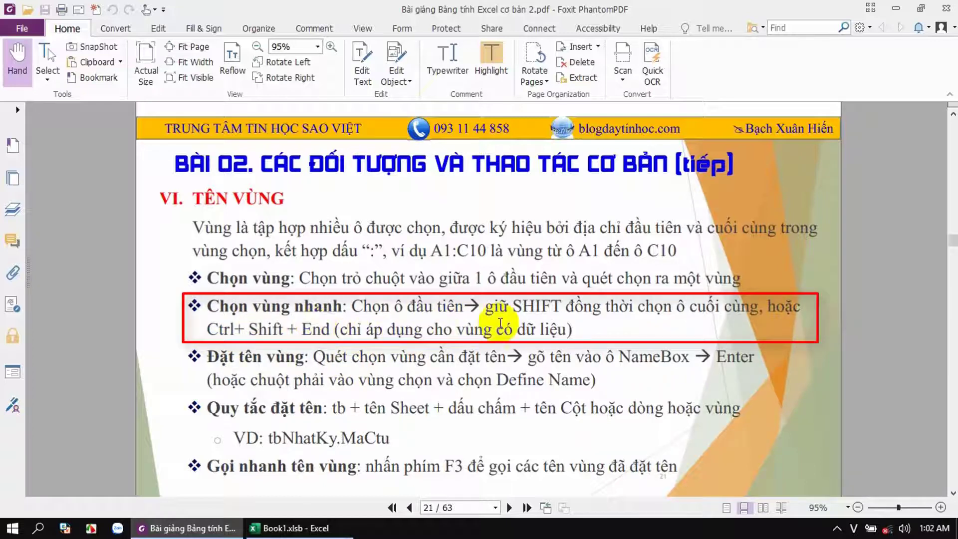
{"action": "left_click", "coordinate": [341, 528]}
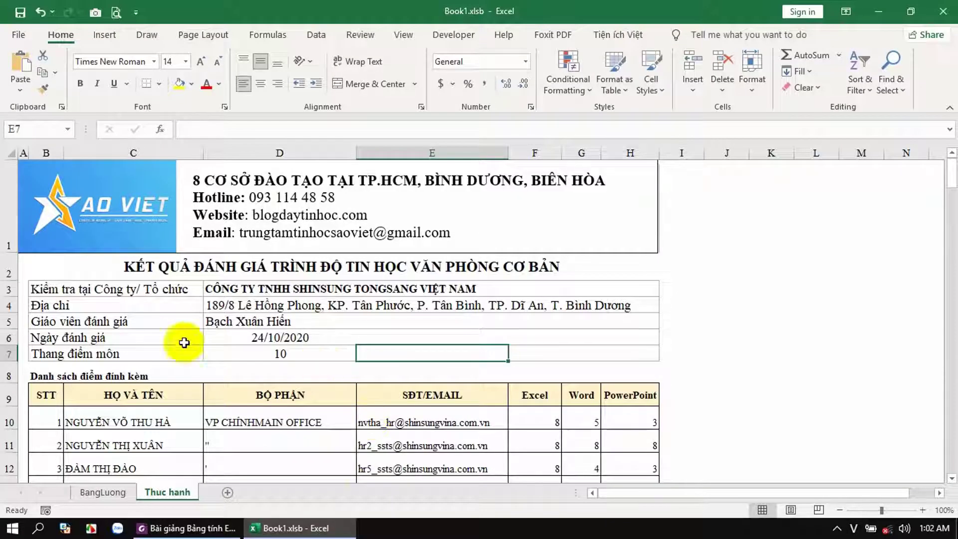
Select B9:H134 from the STT header with Ctrl+Shift+End and scroll back to the top.
{"action": "scroll", "coordinate": [379, 401], "scroll_direction": "down", "scroll_amount": 20}
{"action": "scroll", "coordinate": [410, 416], "scroll_direction": "down", "scroll_amount": 16}
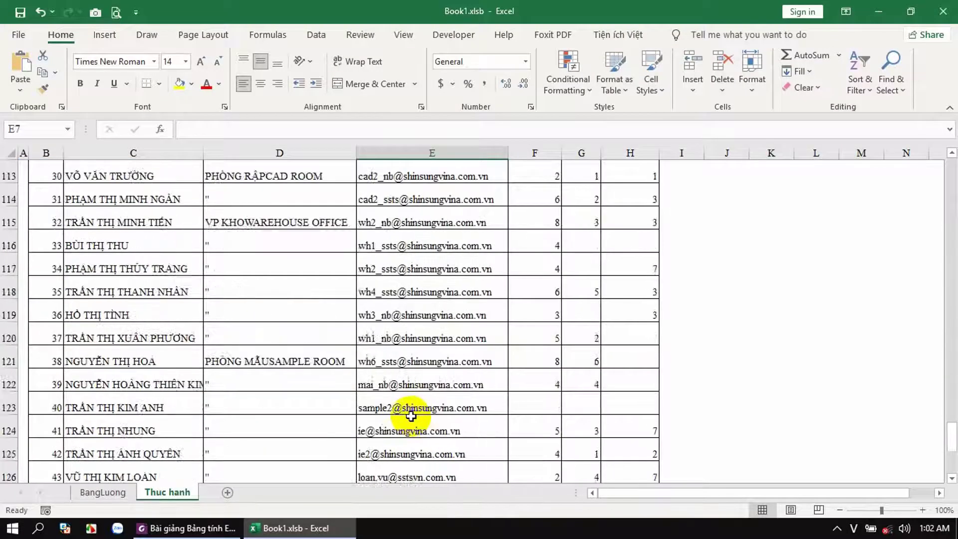
{"action": "scroll", "coordinate": [411, 414], "scroll_direction": "down", "scroll_amount": 5}
{"action": "scroll", "coordinate": [409, 409], "scroll_direction": "up", "scroll_amount": 13}
{"action": "scroll", "coordinate": [409, 399], "scroll_direction": "up", "scroll_amount": 11}
{"action": "scroll", "coordinate": [409, 396], "scroll_direction": "up", "scroll_amount": 13}
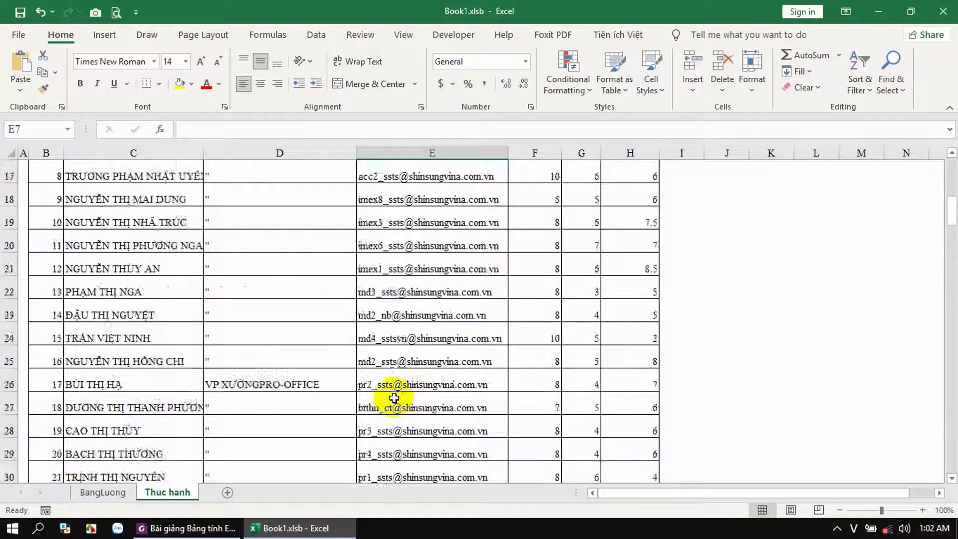
{"action": "scroll", "coordinate": [391, 395], "scroll_direction": "up", "scroll_amount": 5}
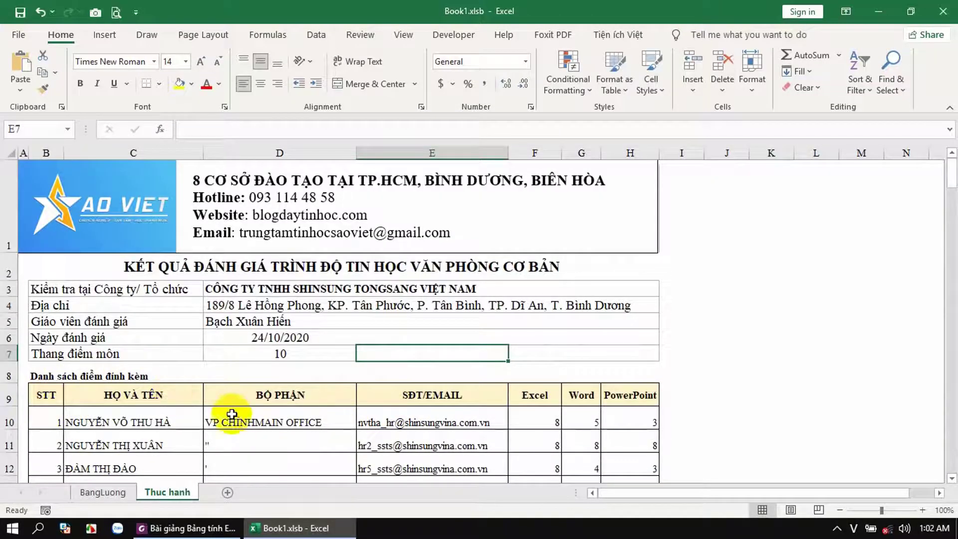
{"action": "left_click", "coordinate": [46, 395]}
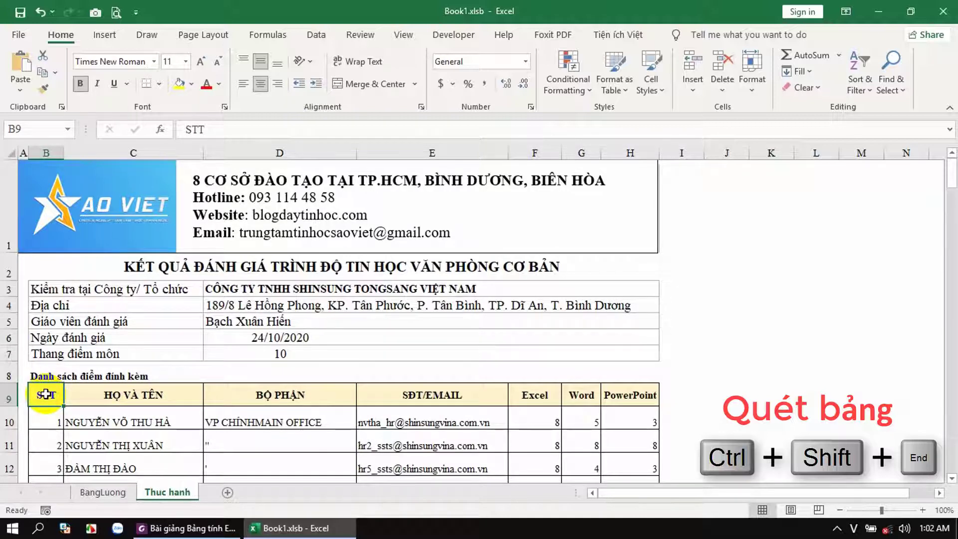
{"action": "key", "text": "ctrl+shift+End"}
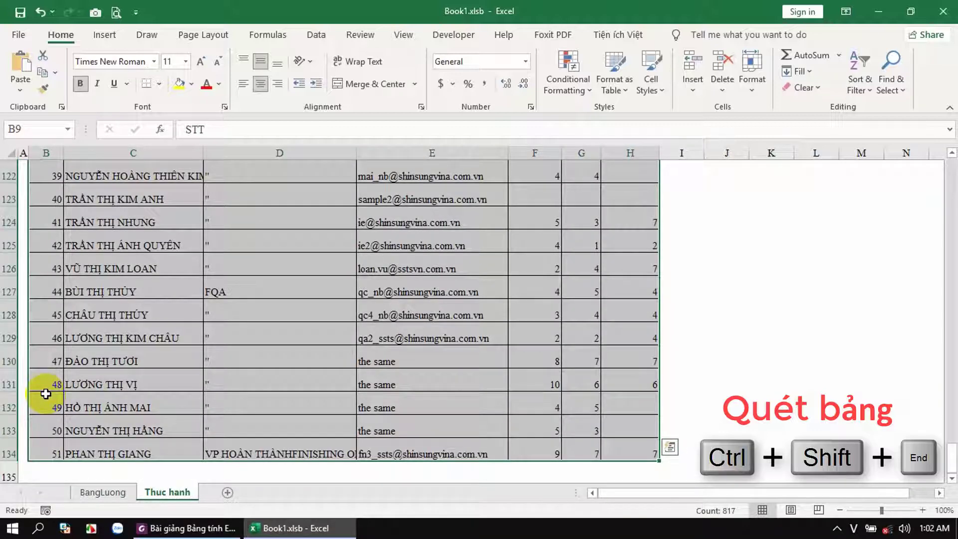
{"action": "scroll", "coordinate": [297, 355], "scroll_direction": "up", "scroll_amount": 14}
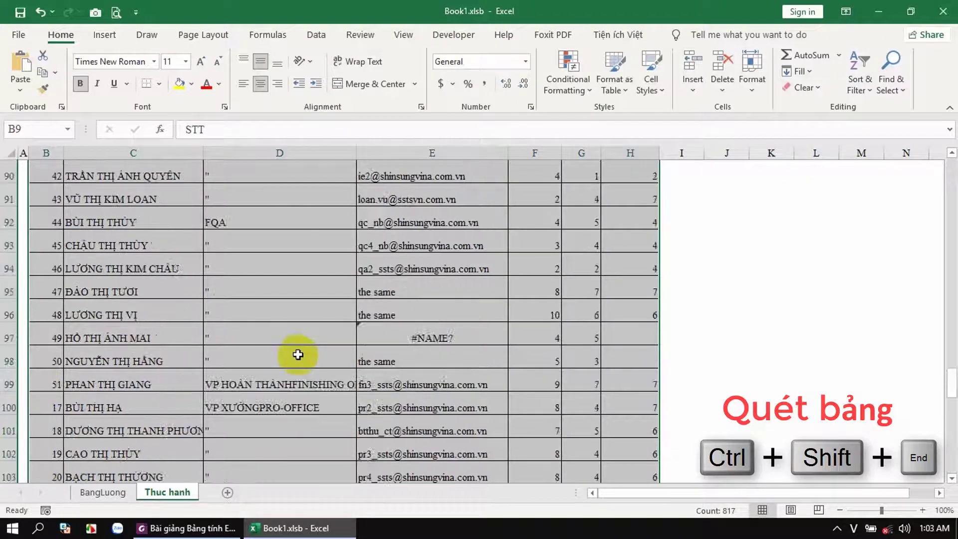
{"action": "scroll", "coordinate": [298, 355], "scroll_direction": "up", "scroll_amount": 7}
{"action": "scroll", "coordinate": [305, 346], "scroll_direction": "up", "scroll_amount": 8}
{"action": "scroll", "coordinate": [307, 343], "scroll_direction": "up", "scroll_amount": 11}
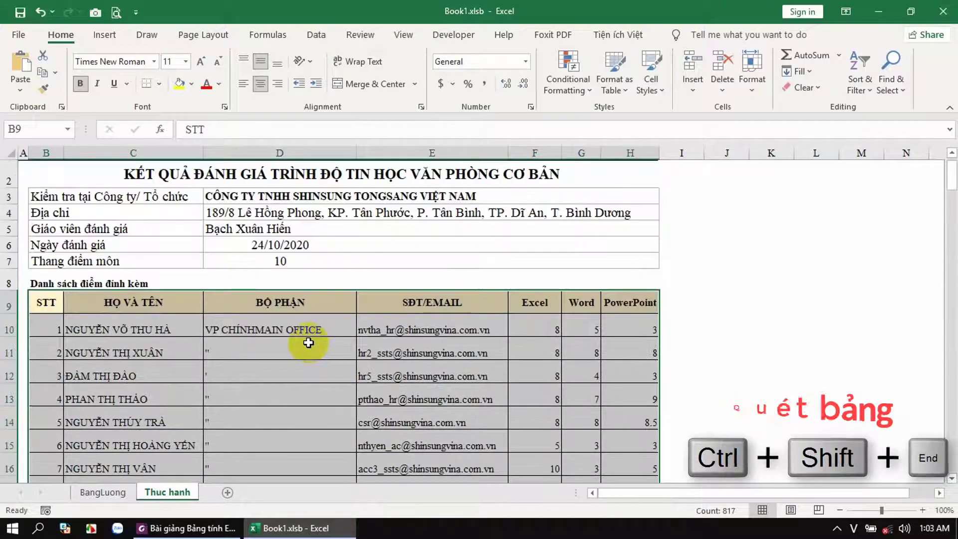
Show the lecture PDF's slide 21 on naming ranges and the tb + sheet rule.
{"action": "left_click", "coordinate": [212, 528]}
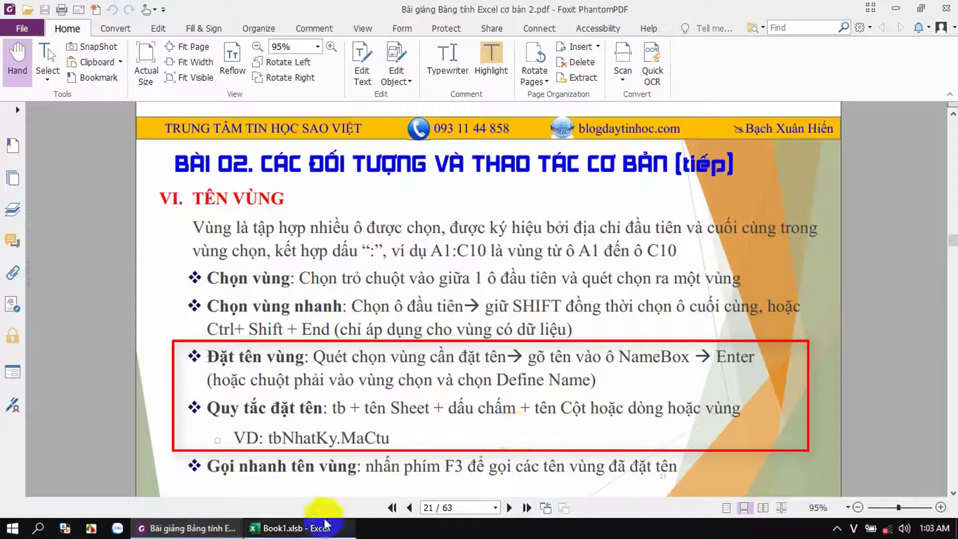
Type tbThucHanh in the Name Box for B9:H134, then dismiss the circular-reference warning.
{"action": "left_click", "coordinate": [299, 528]}
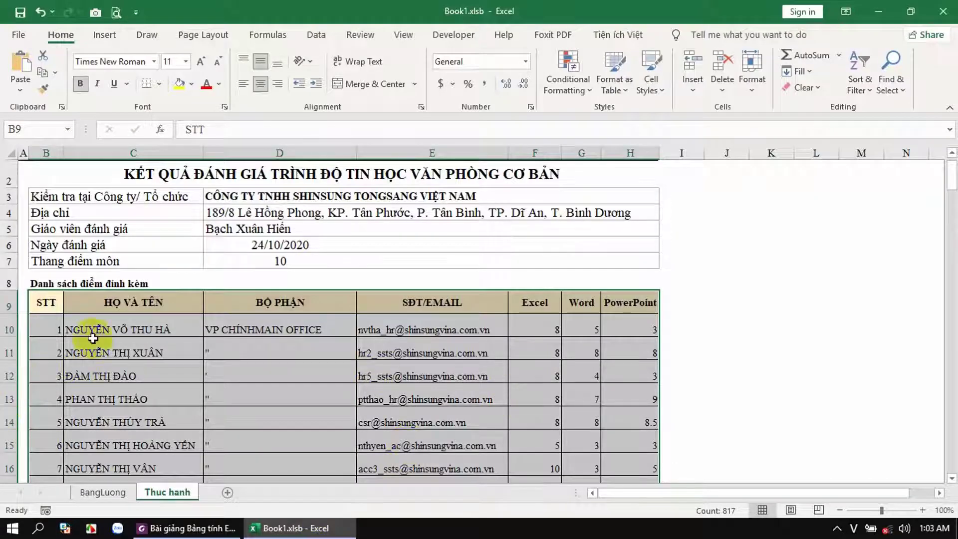
{"action": "left_click", "coordinate": [42, 131]}
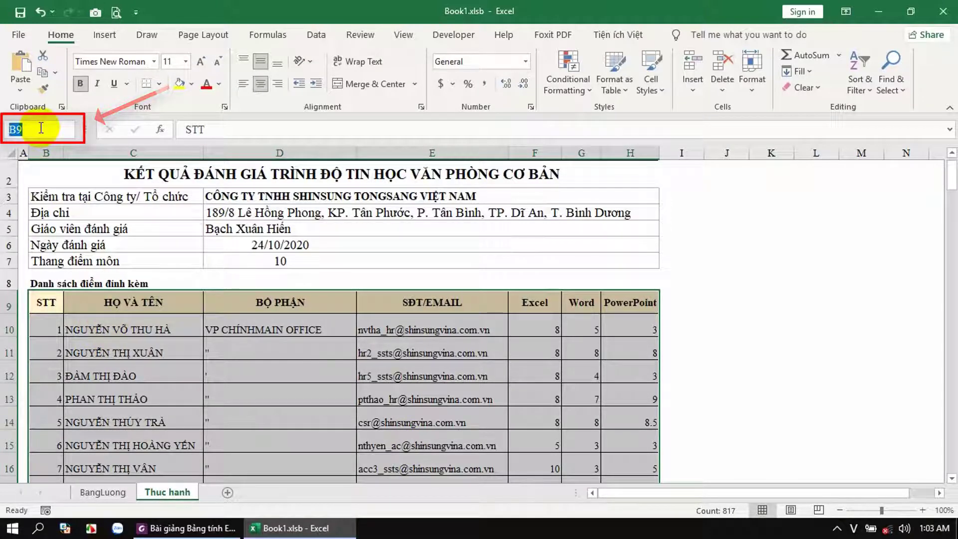
{"action": "type", "text": "TB"}
{"action": "key", "text": "BackSpace"}
{"action": "key", "text": "BackSpace"}
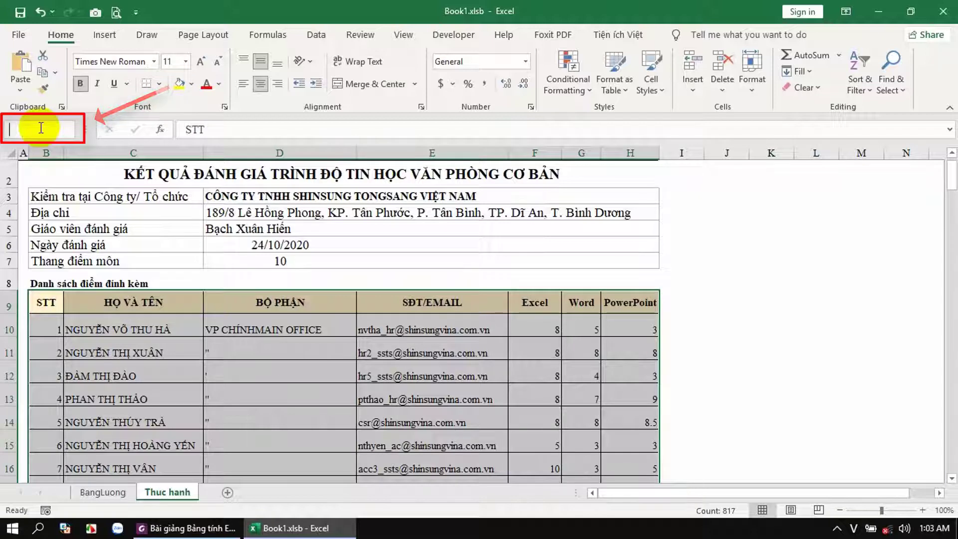
{"action": "type", "text": "tb"}
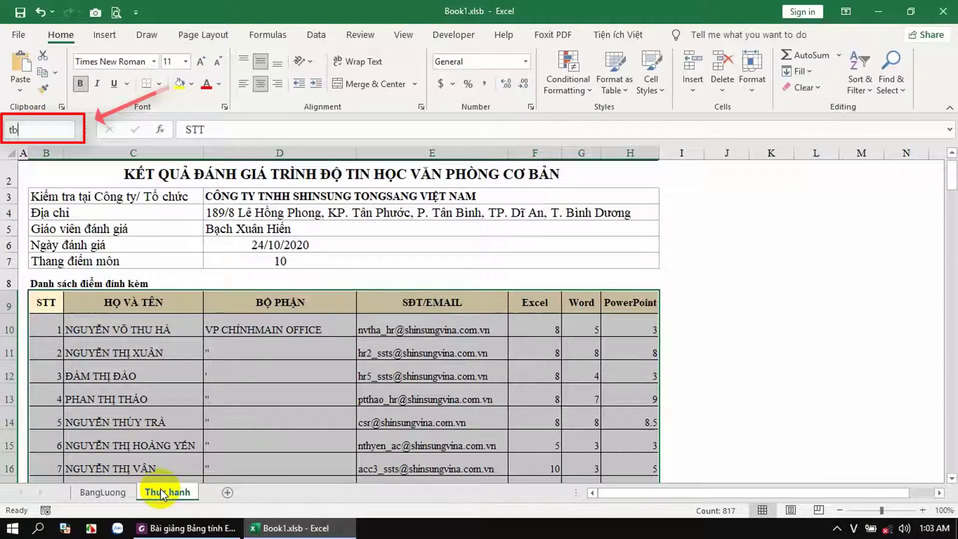
{"action": "type", "text": "Thuc"}
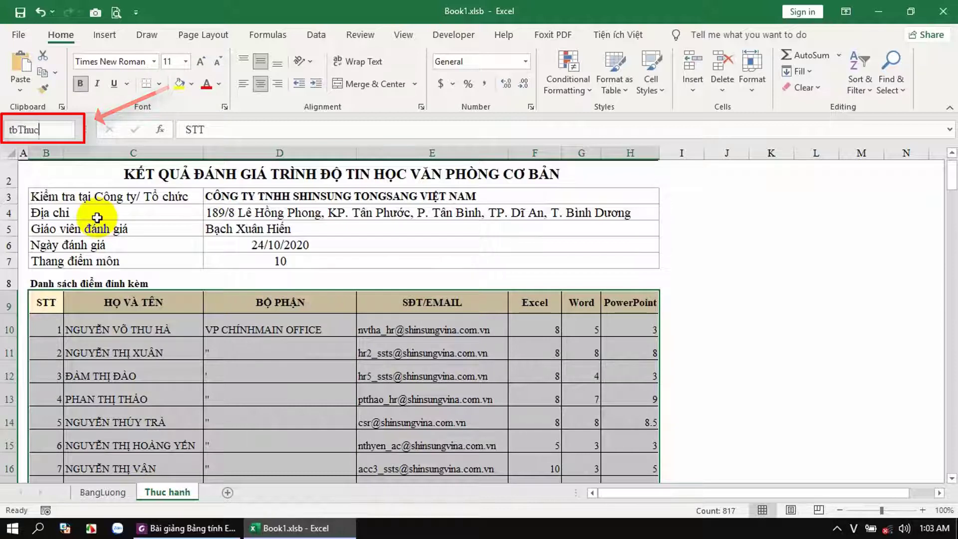
{"action": "type", "text": "anh"}
{"action": "key", "text": "Return"}
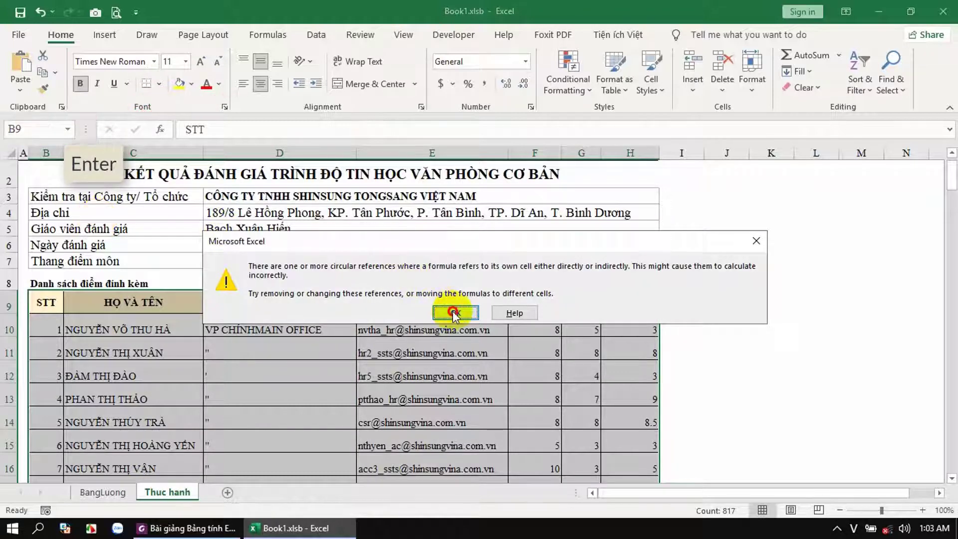
{"action": "left_click", "coordinate": [455, 312]}
{"action": "left_click", "coordinate": [374, 330]}
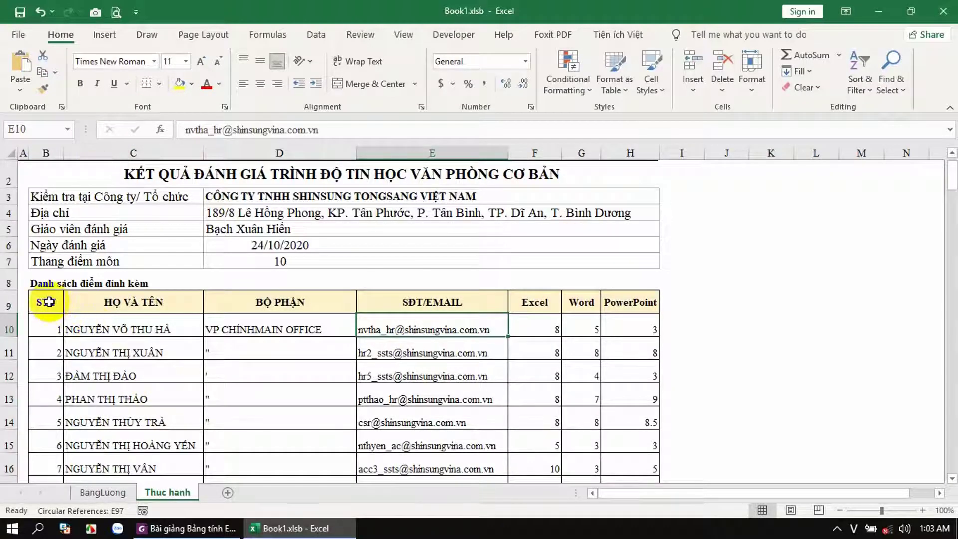
Select the HỌ VÀ TÊN column from C9 down to C134.
{"action": "left_click", "coordinate": [148, 301]}
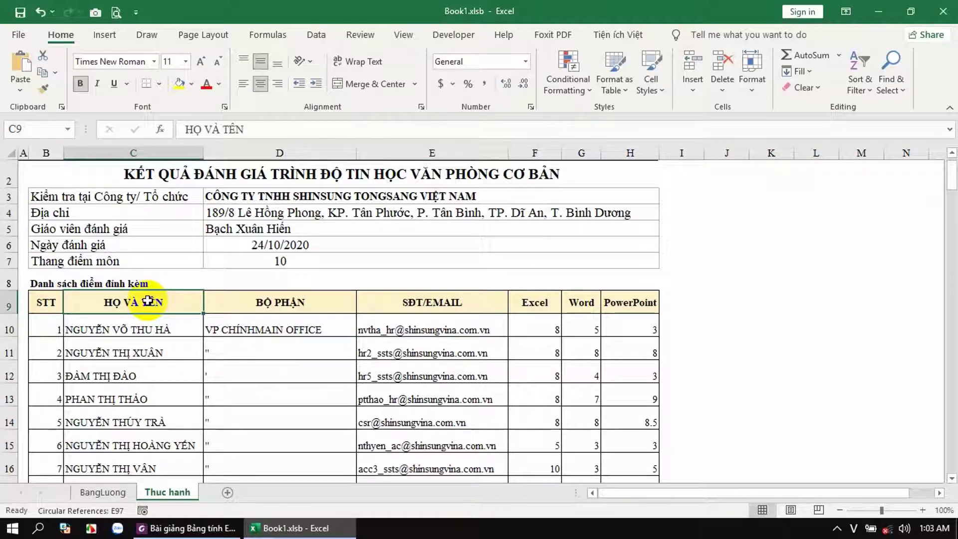
{"action": "key", "text": "ctrl+shift+Down"}
{"action": "scroll", "coordinate": [167, 327], "scroll_direction": "up", "scroll_amount": 10}
{"action": "scroll", "coordinate": [167, 327], "scroll_direction": "up", "scroll_amount": 10}
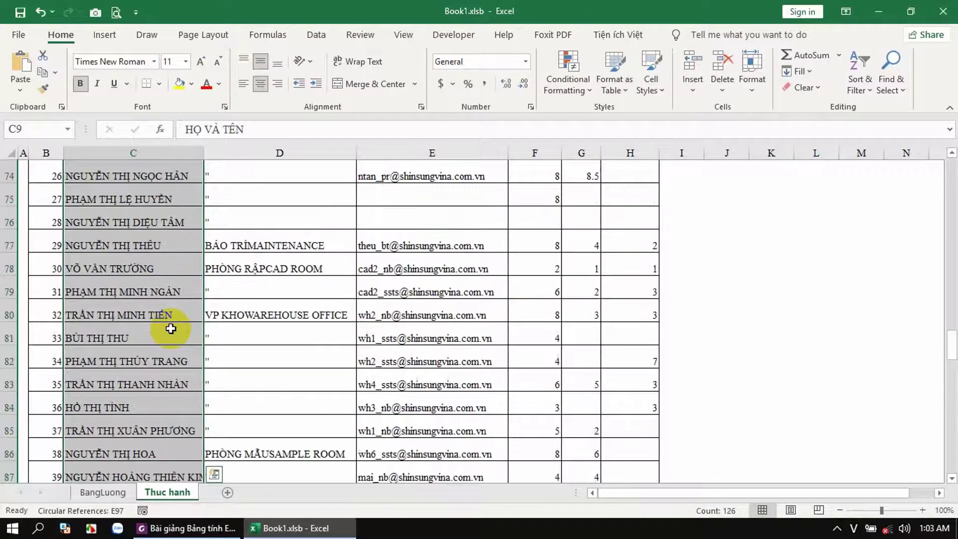
{"action": "scroll", "coordinate": [167, 328], "scroll_direction": "up", "scroll_amount": 10}
{"action": "scroll", "coordinate": [171, 328], "scroll_direction": "up", "scroll_amount": 8}
{"action": "scroll", "coordinate": [171, 327], "scroll_direction": "up", "scroll_amount": 3}
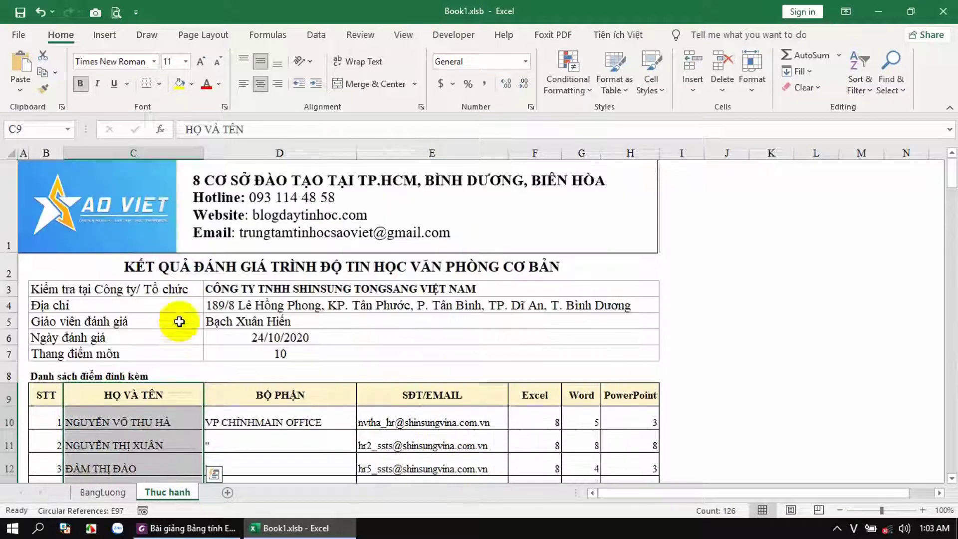
Define the name tbThucHanh.Hoten referring to 'Thuc hanh'!$C$9:$C$134 with Define Name.
{"action": "left_click", "coordinate": [269, 35]}
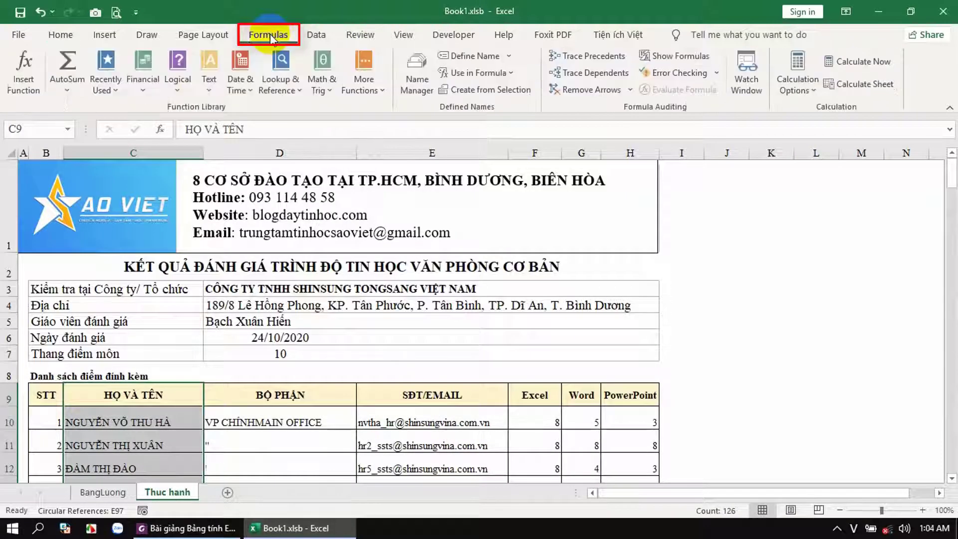
{"action": "left_click", "coordinate": [473, 57]}
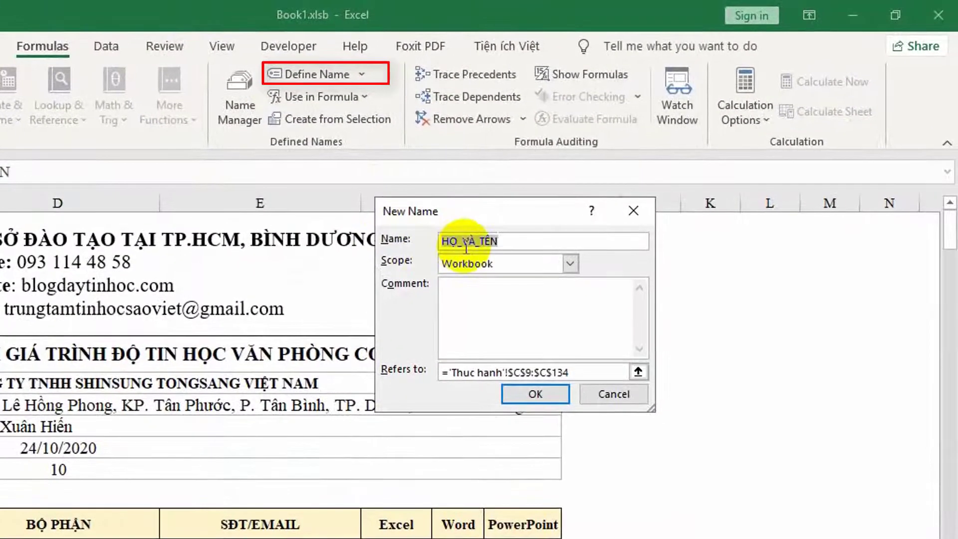
{"action": "type", "text": "tbThucHanh."}
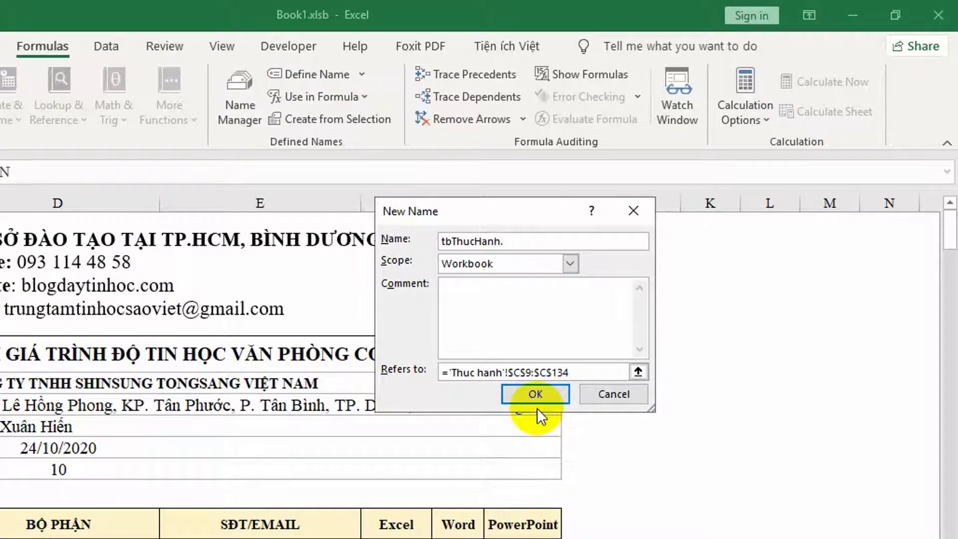
{"action": "type", "text": "Hoten"}
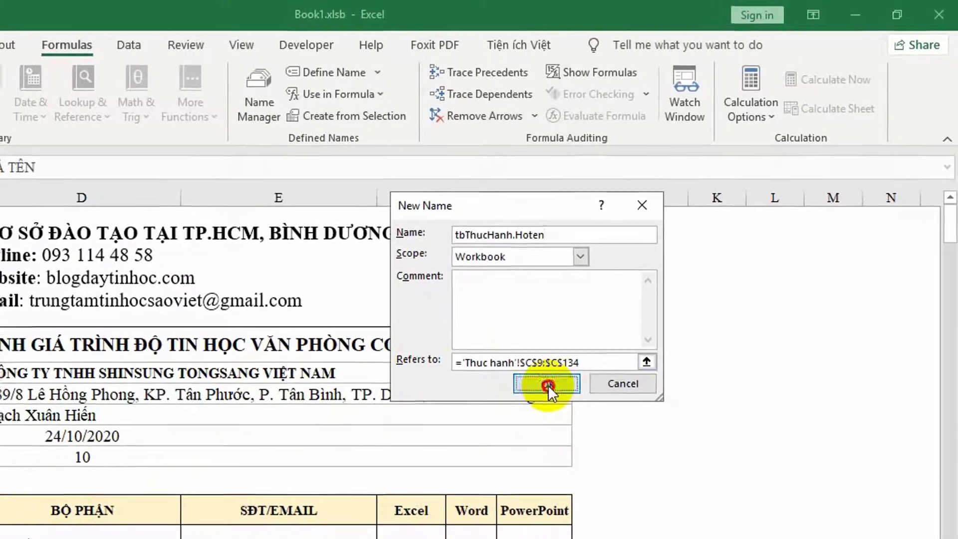
{"action": "left_click", "coordinate": [538, 395]}
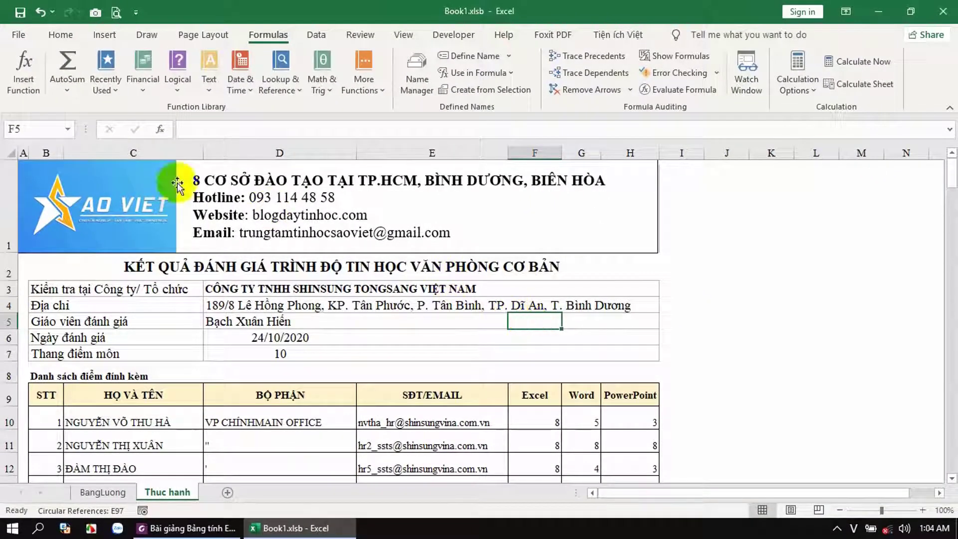
{"action": "left_click", "coordinate": [70, 131]}
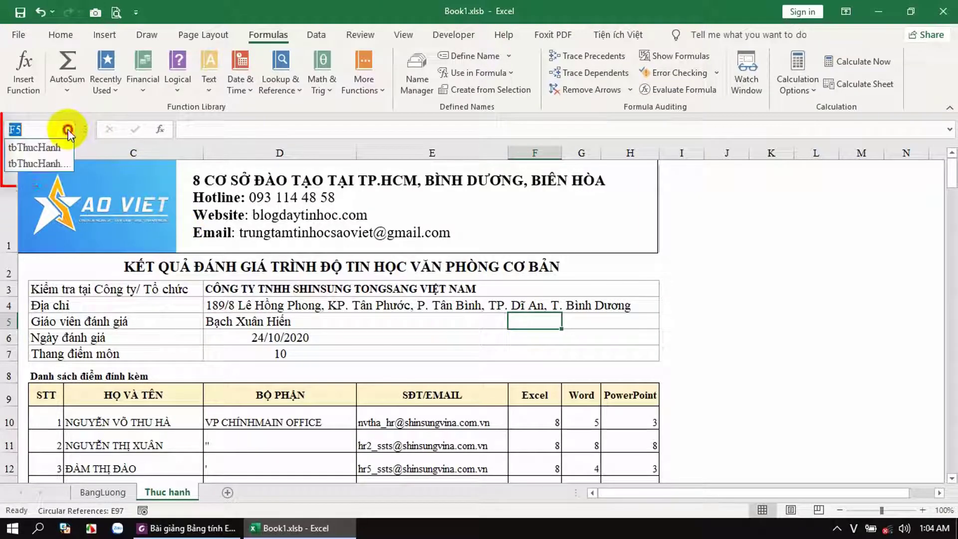
{"action": "left_click", "coordinate": [50, 147]}
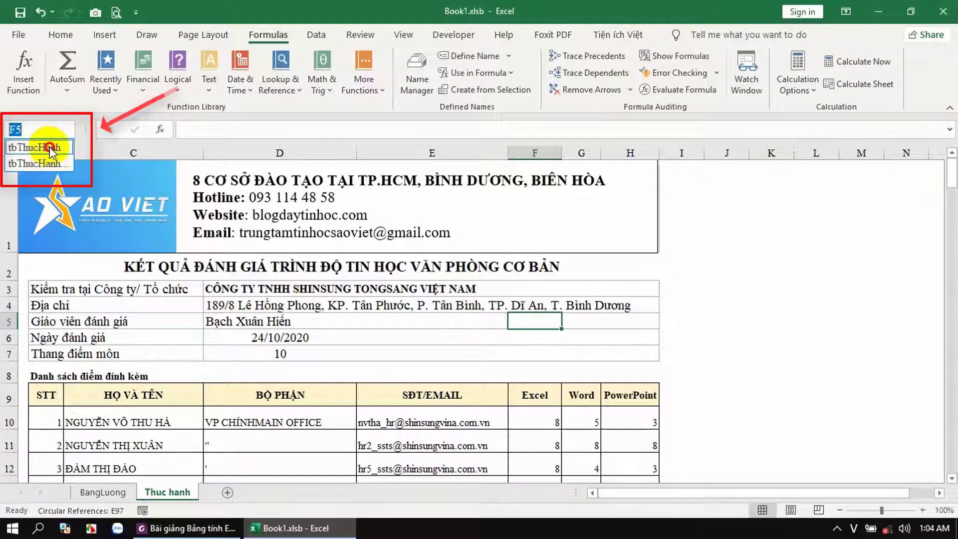
{"action": "scroll", "coordinate": [309, 320], "scroll_direction": "up", "scroll_amount": 3}
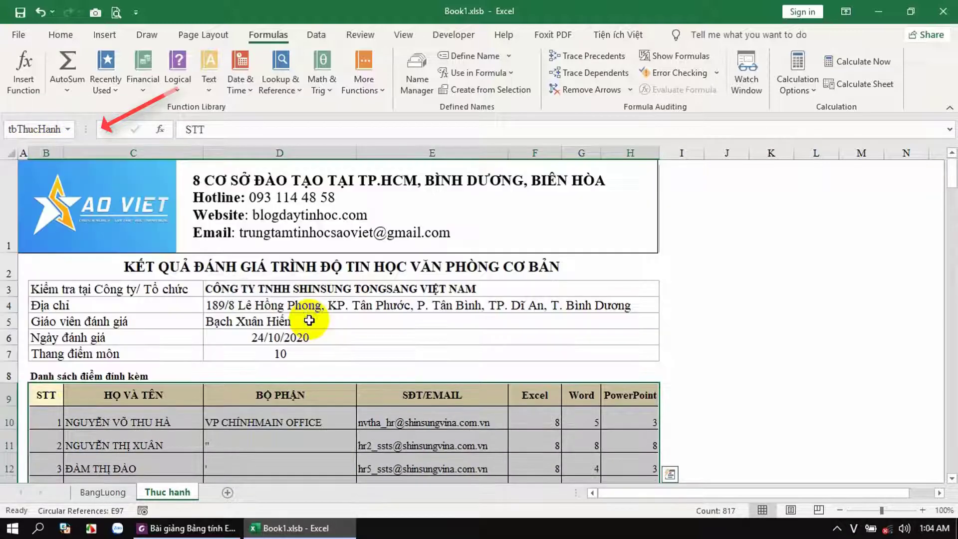
{"action": "left_click", "coordinate": [743, 344]}
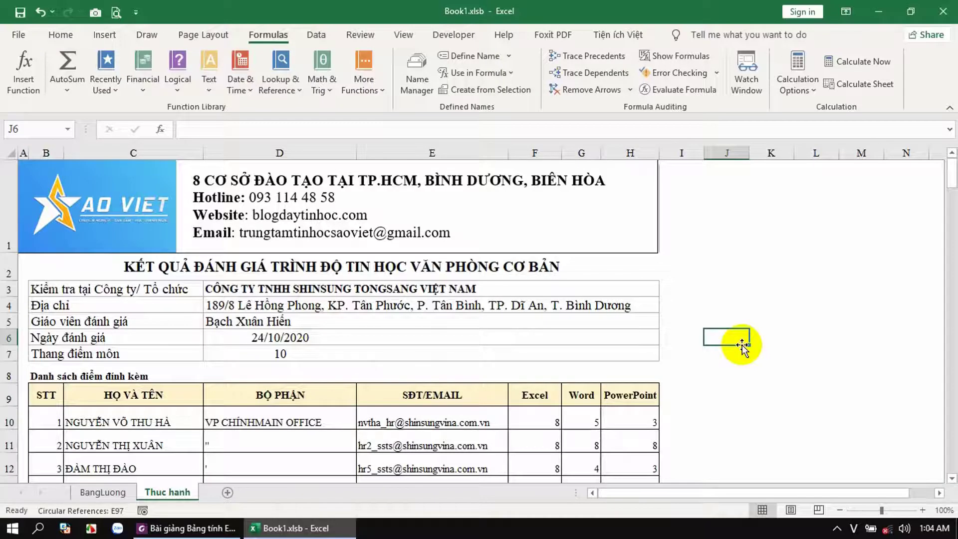
{"action": "key", "text": "F3"}
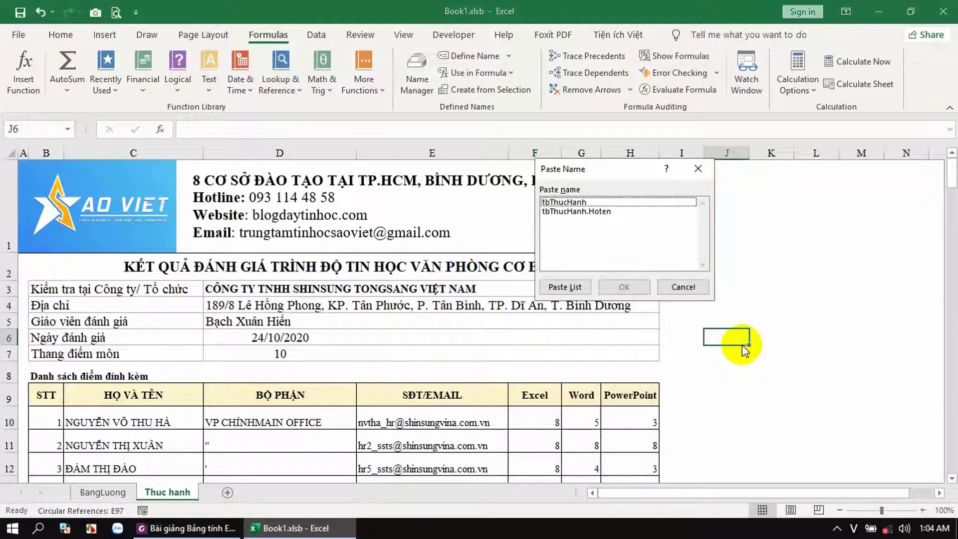
{"action": "left_click", "coordinate": [568, 211]}
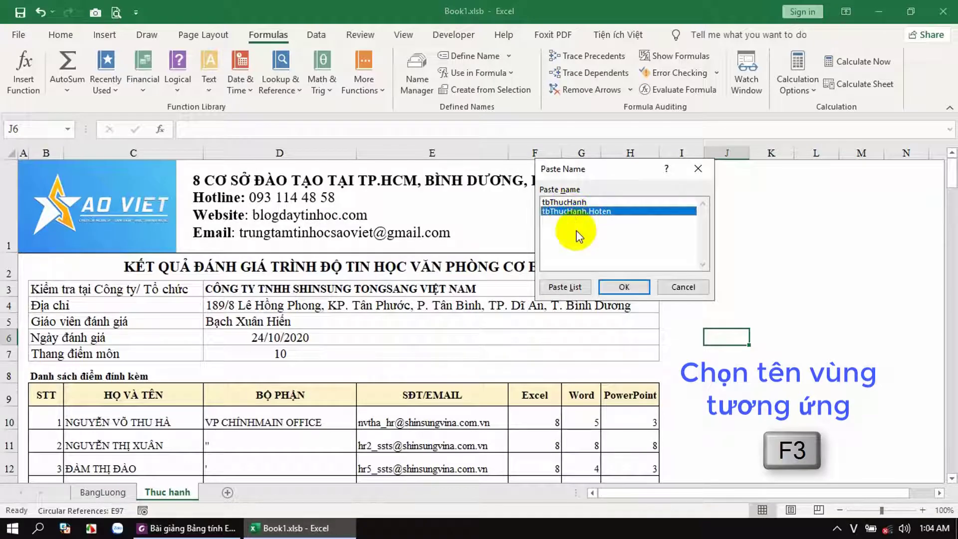
{"action": "left_click", "coordinate": [624, 289]}
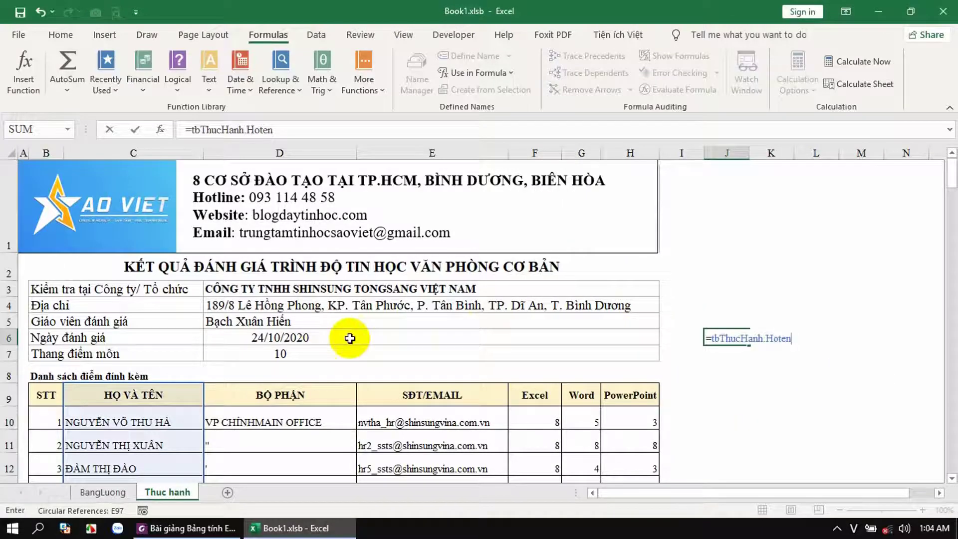
{"action": "key", "text": "Escape"}
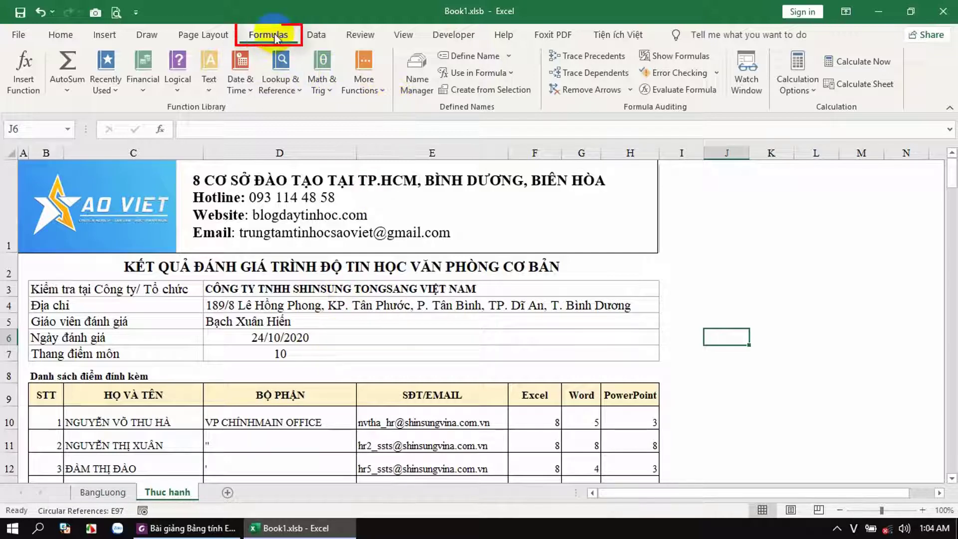
In Name Manager, edit tbThucHanh.Hoten into tbThucHanh.Bophan referring to $D$9:$D$134.
{"action": "left_click", "coordinate": [422, 78]}
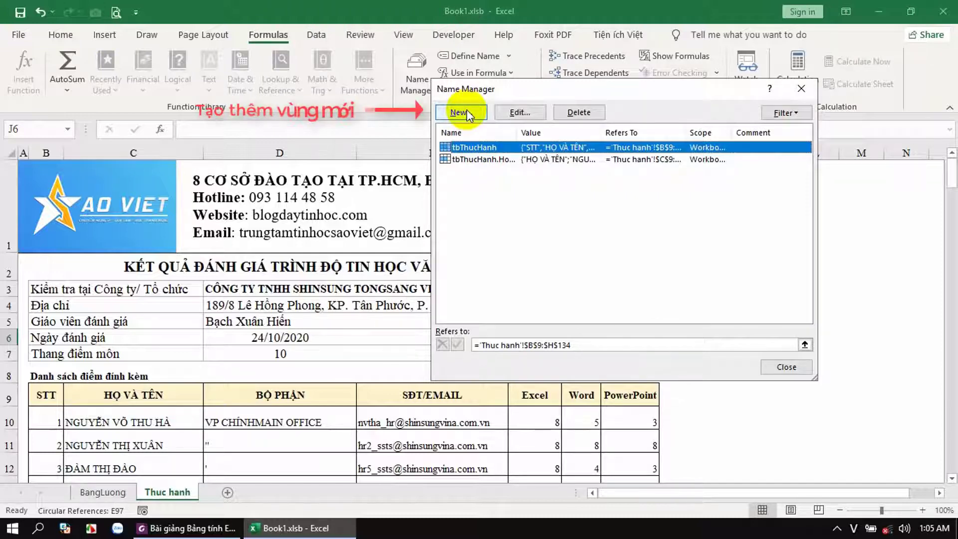
{"action": "left_click", "coordinate": [481, 160]}
{"action": "left_click", "coordinate": [519, 113]}
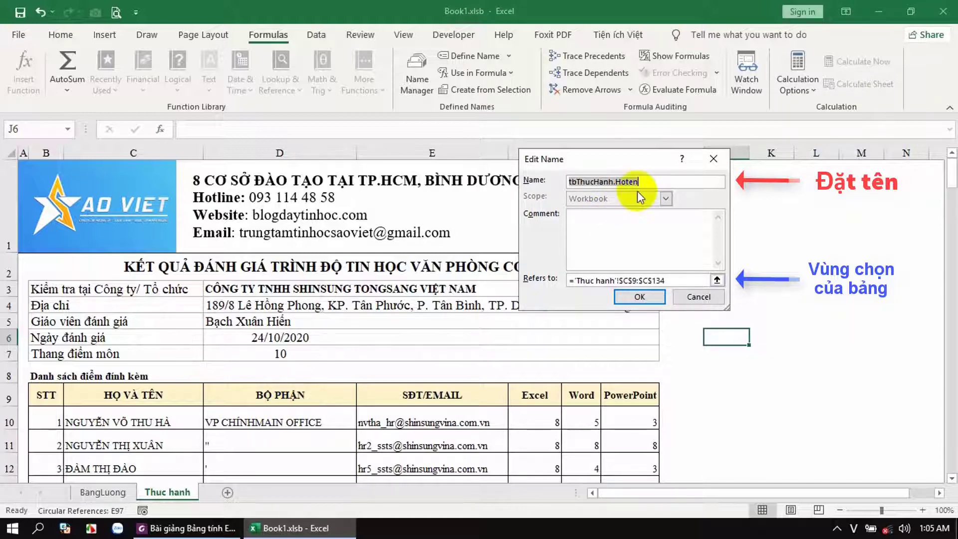
{"action": "left_click", "coordinate": [648, 183]}
{"action": "type", "text": "Bopha"}
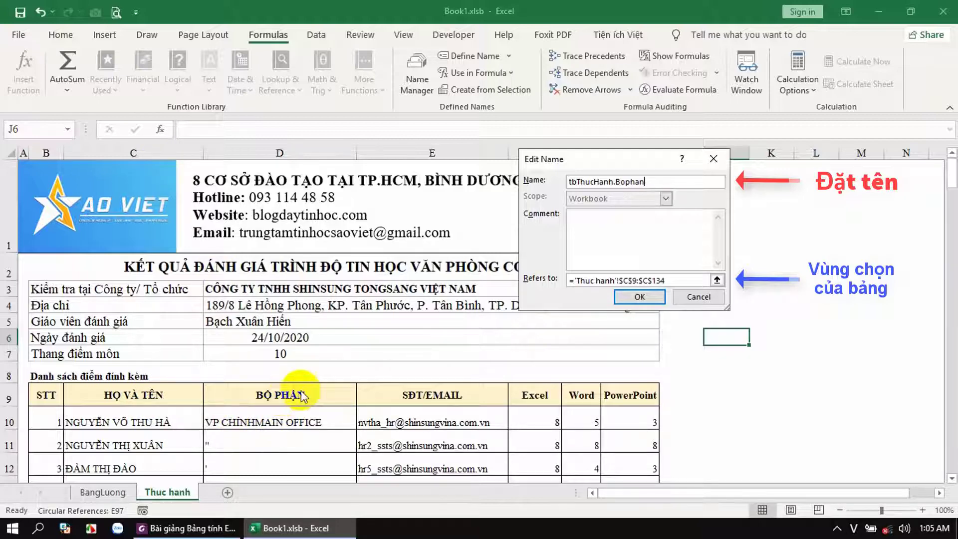
{"action": "left_click", "coordinate": [627, 279]}
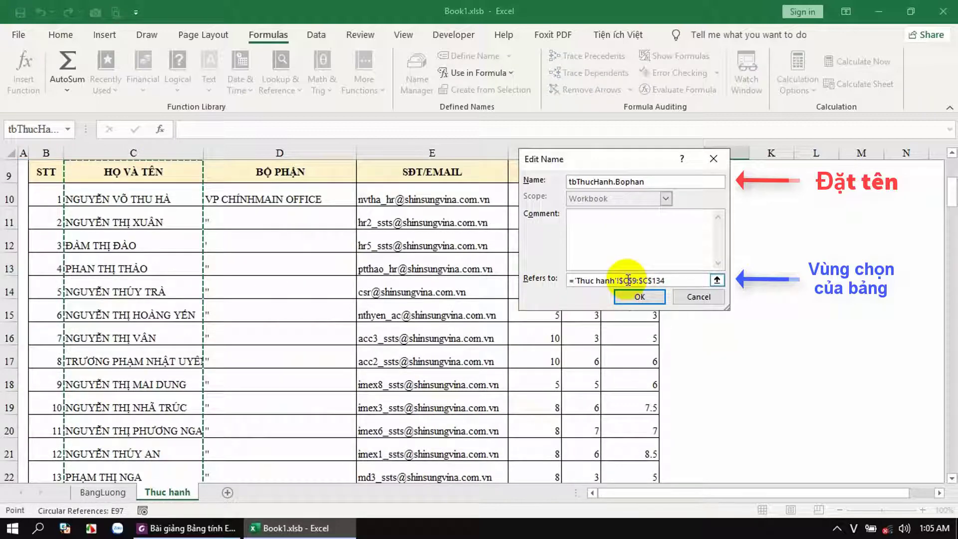
{"action": "left_click", "coordinate": [627, 279]}
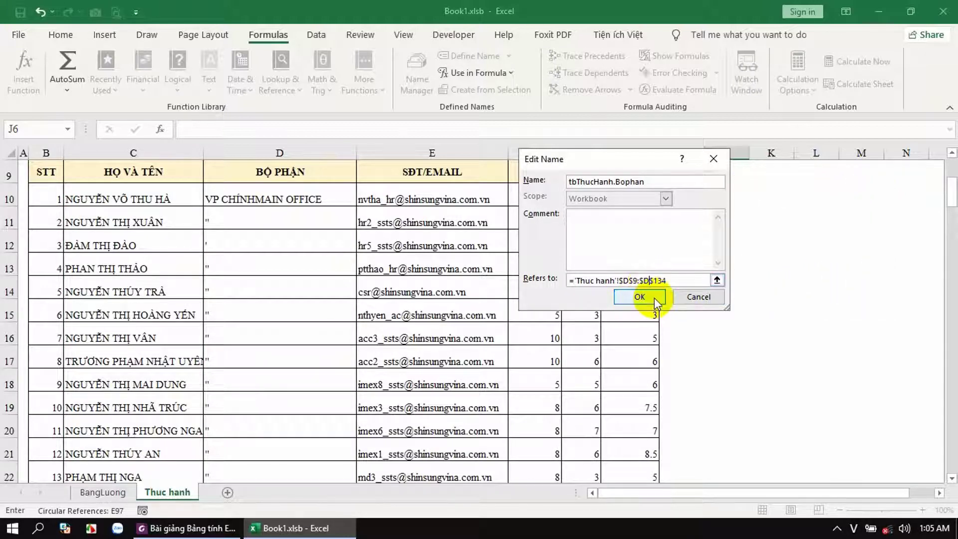
{"action": "left_click", "coordinate": [654, 297]}
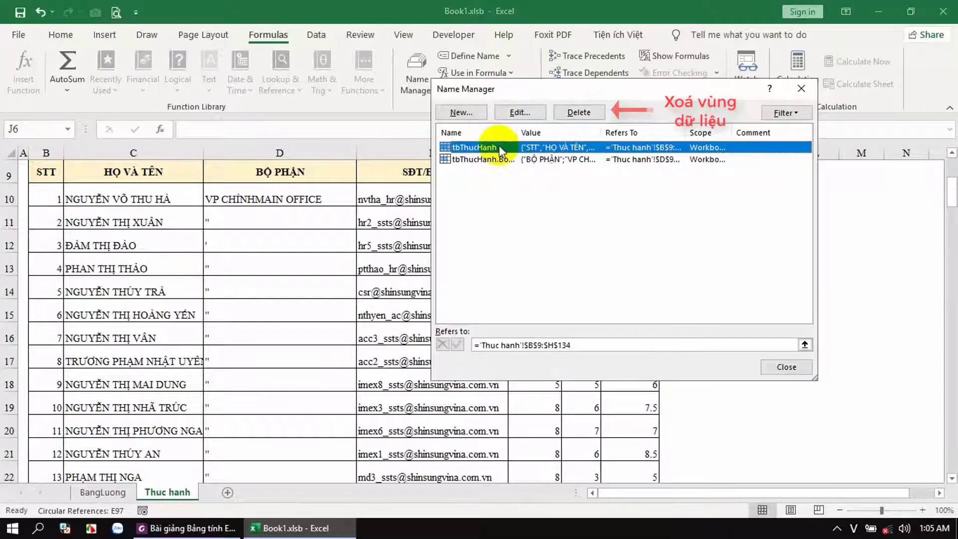
Delete the tbThucHanh.Bophan name in Name Manager, confirm it, and close the manager.
{"action": "left_click", "coordinate": [495, 163]}
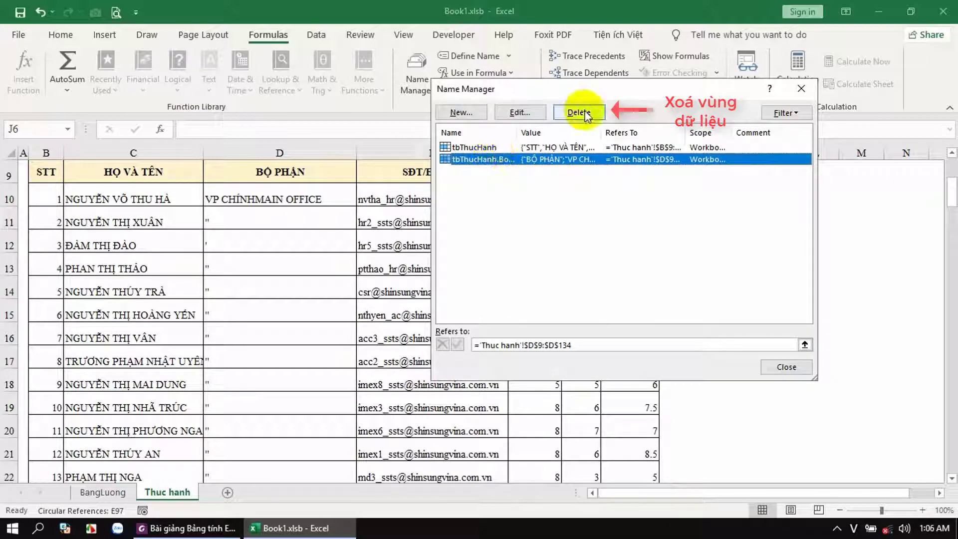
{"action": "left_click", "coordinate": [569, 120]}
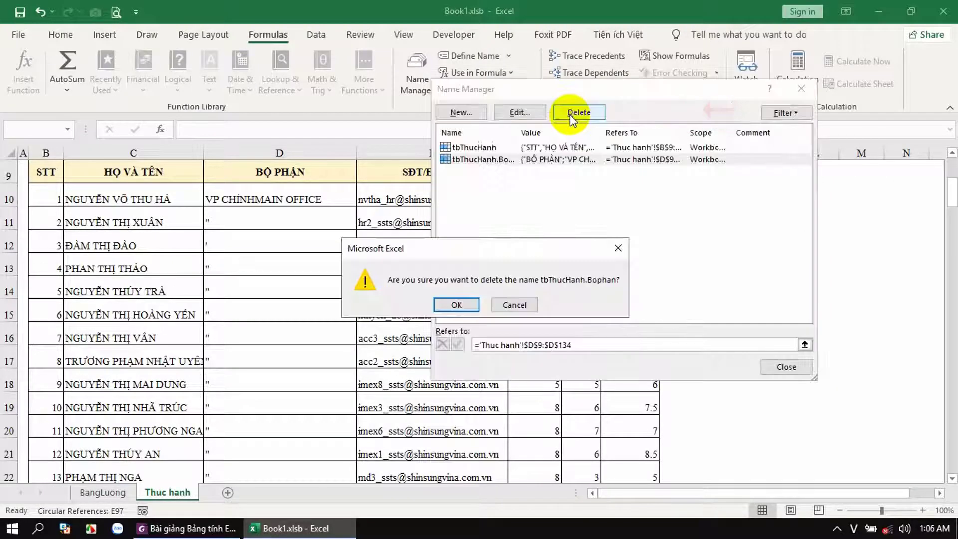
{"action": "left_click", "coordinate": [462, 305]}
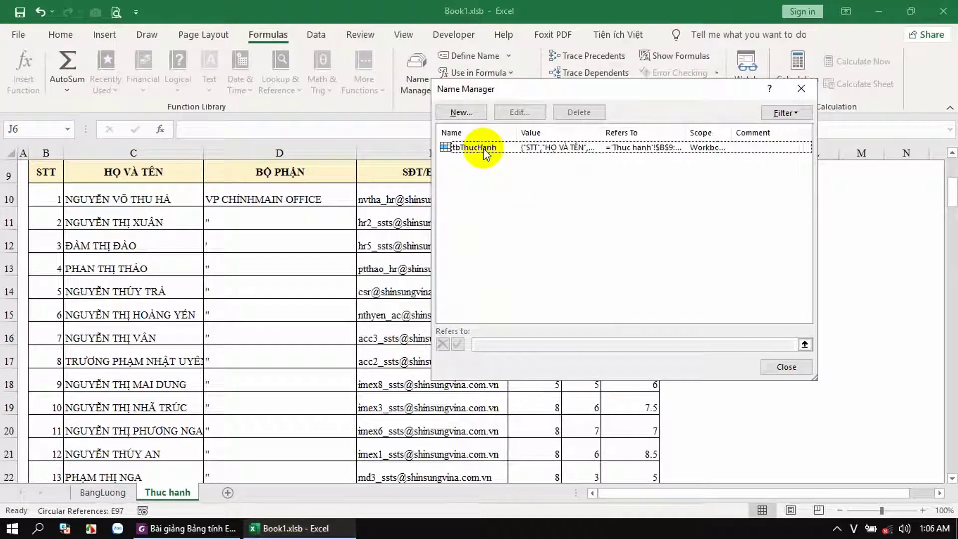
{"action": "left_click", "coordinate": [786, 367]}
{"action": "scroll", "coordinate": [279, 311], "scroll_direction": "up", "scroll_amount": 3}
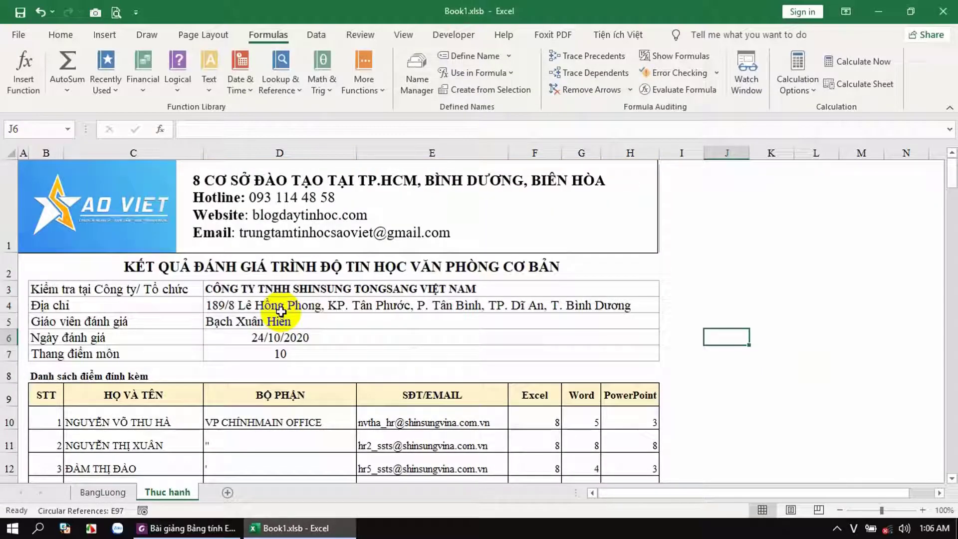